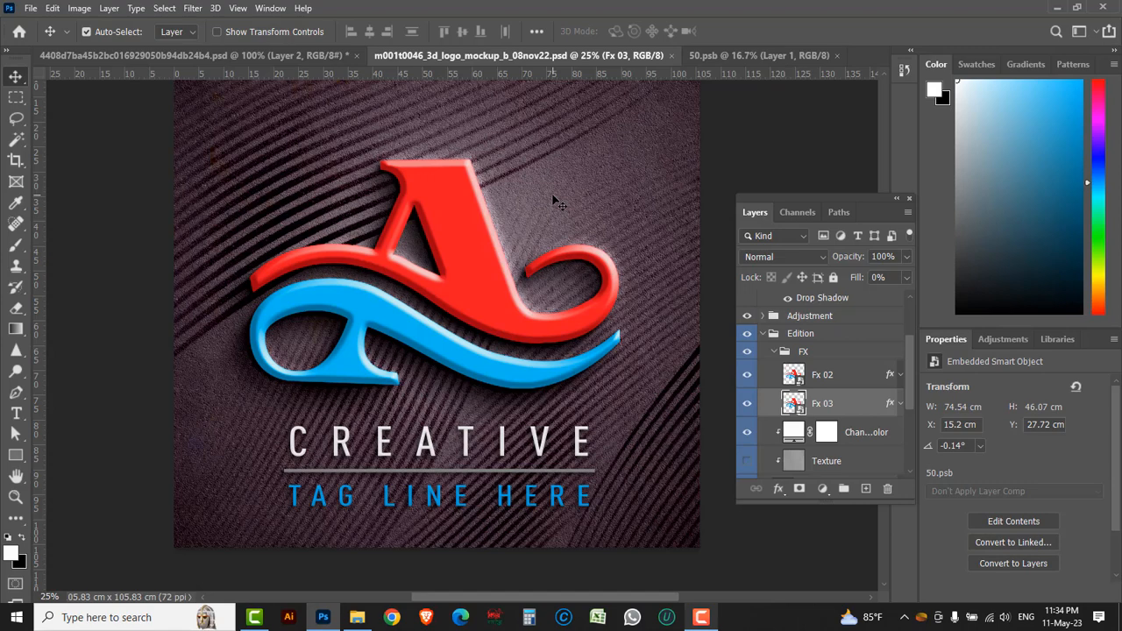
ctrl+click(438, 243)
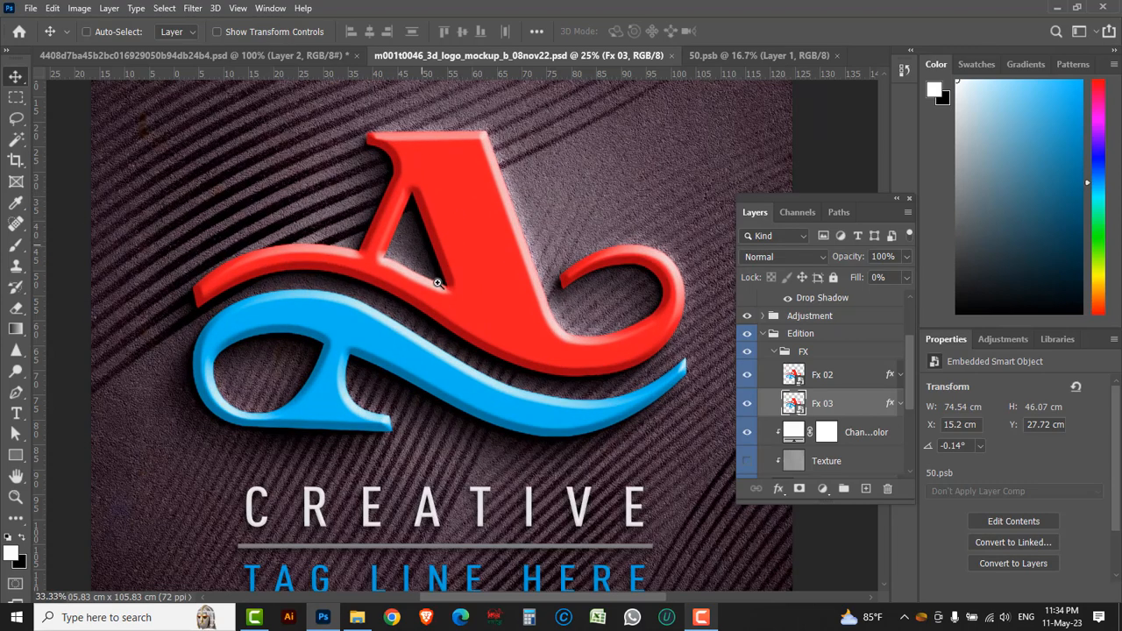
drag(408, 375, 365, 281)
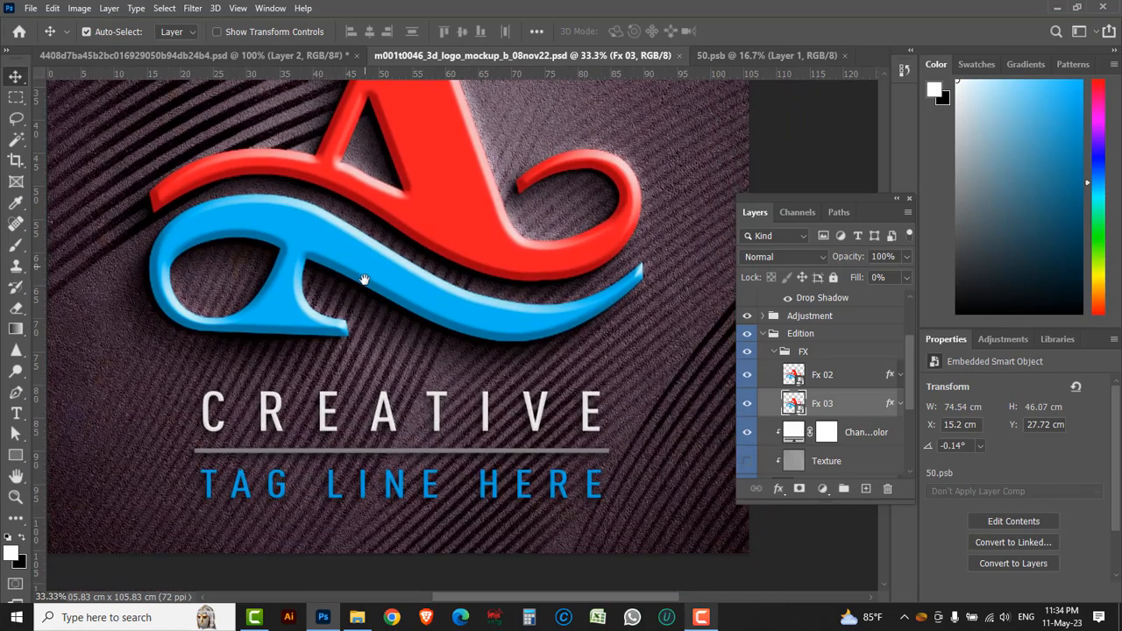
drag(513, 296, 531, 382)
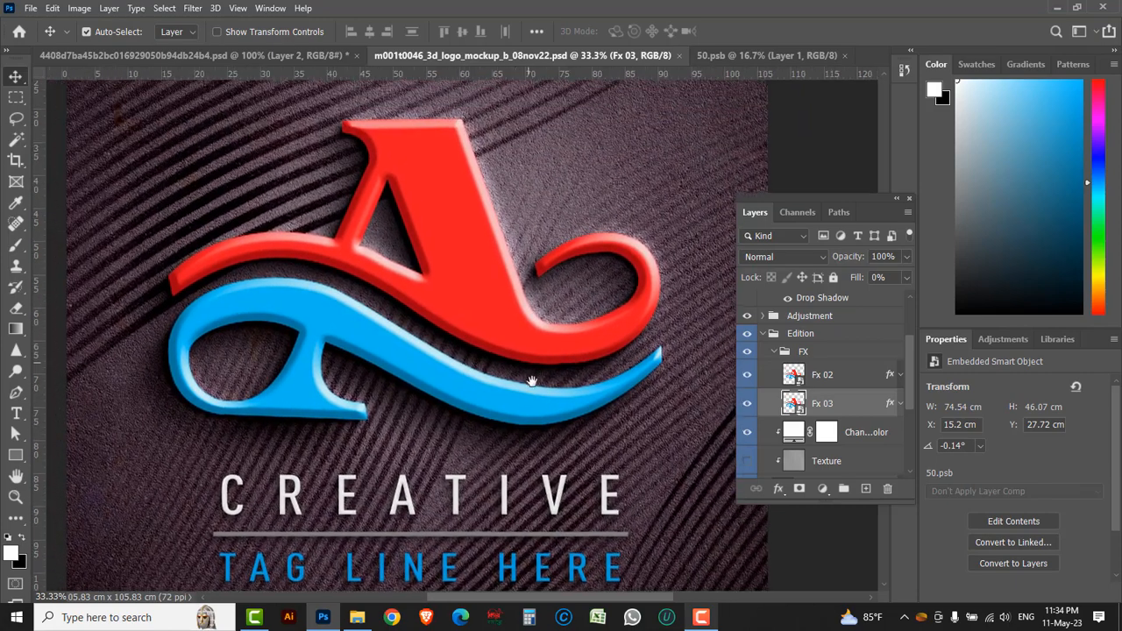
drag(438, 318, 491, 338)
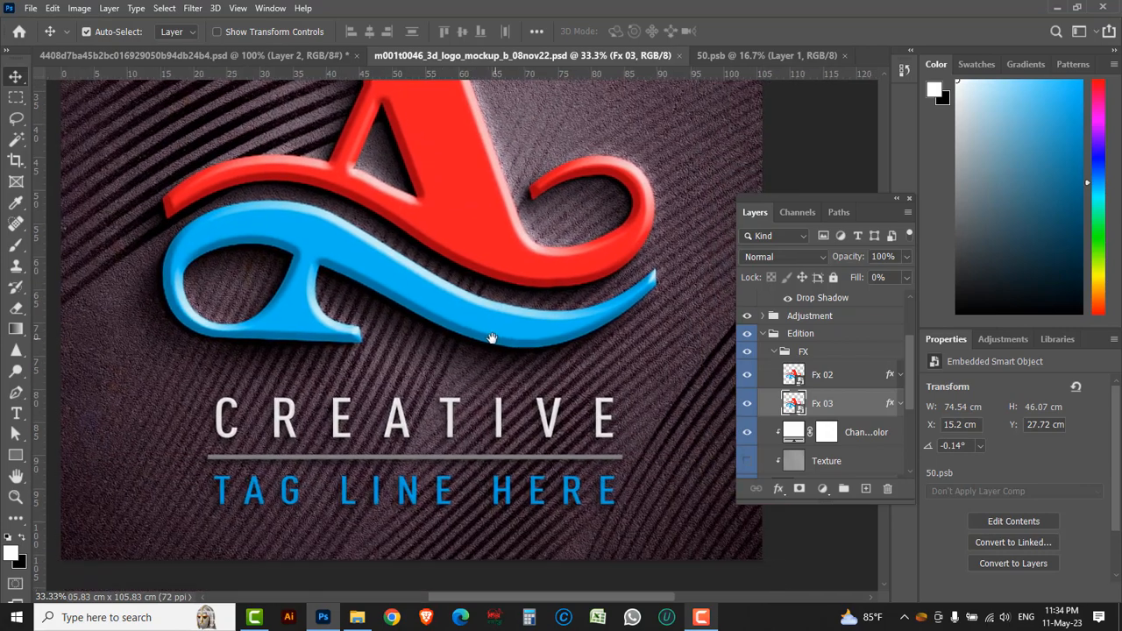
drag(474, 254, 493, 360)
alt+click(492, 328)
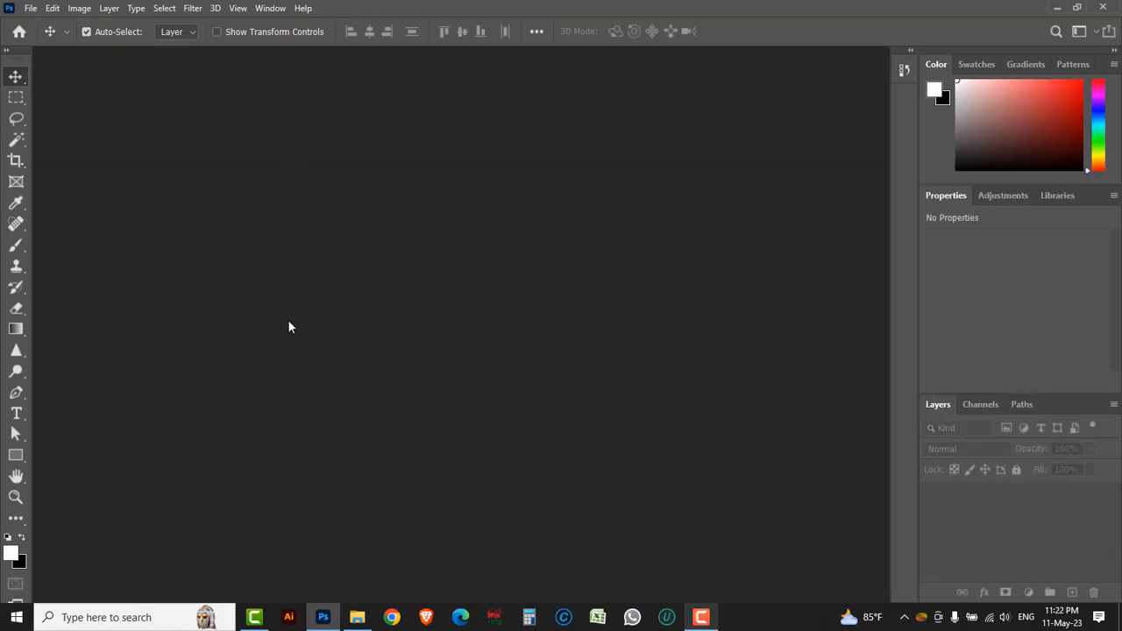
Open the sketch image 4408d7ba45b2bc016929050b94db24b4 from the Logo Design in Photoshop folder
click(30, 8)
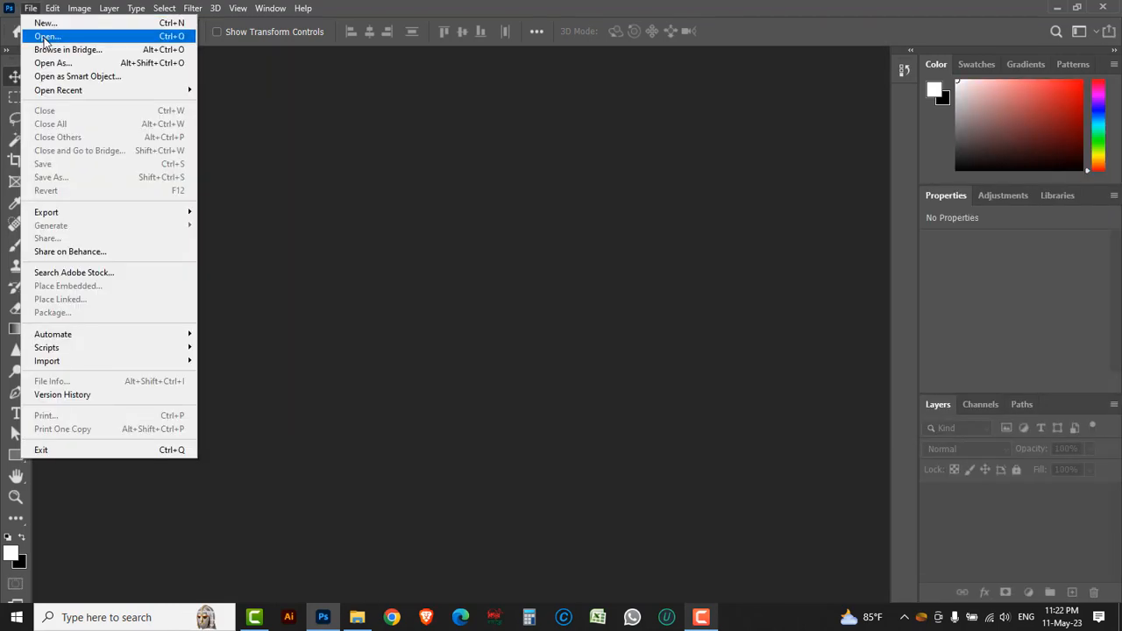
click(48, 22)
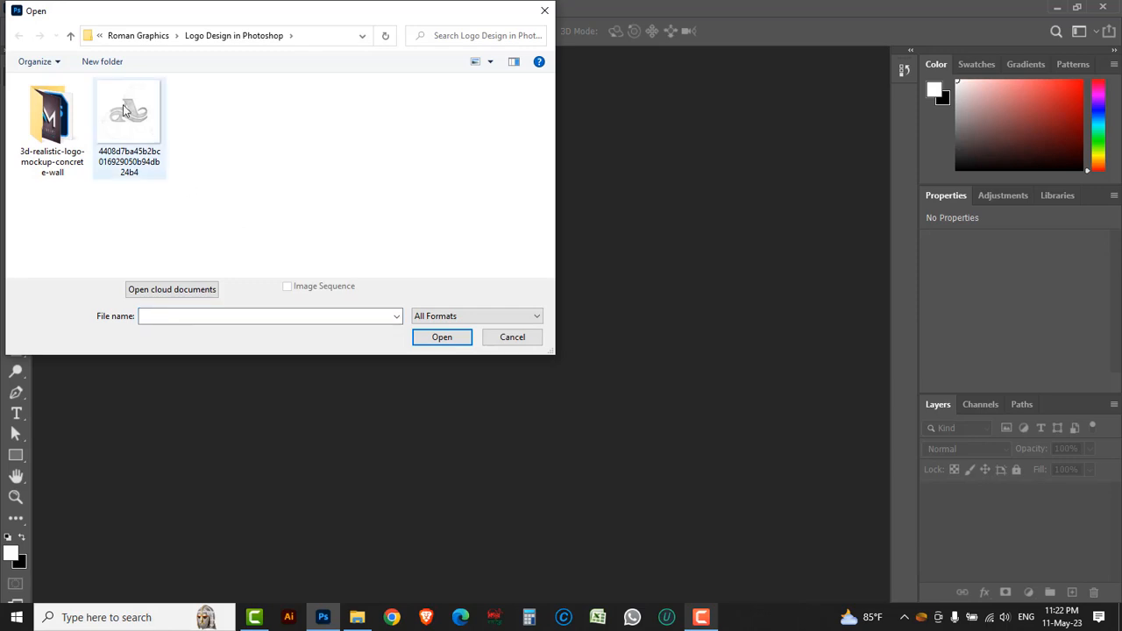
click(131, 113)
click(441, 338)
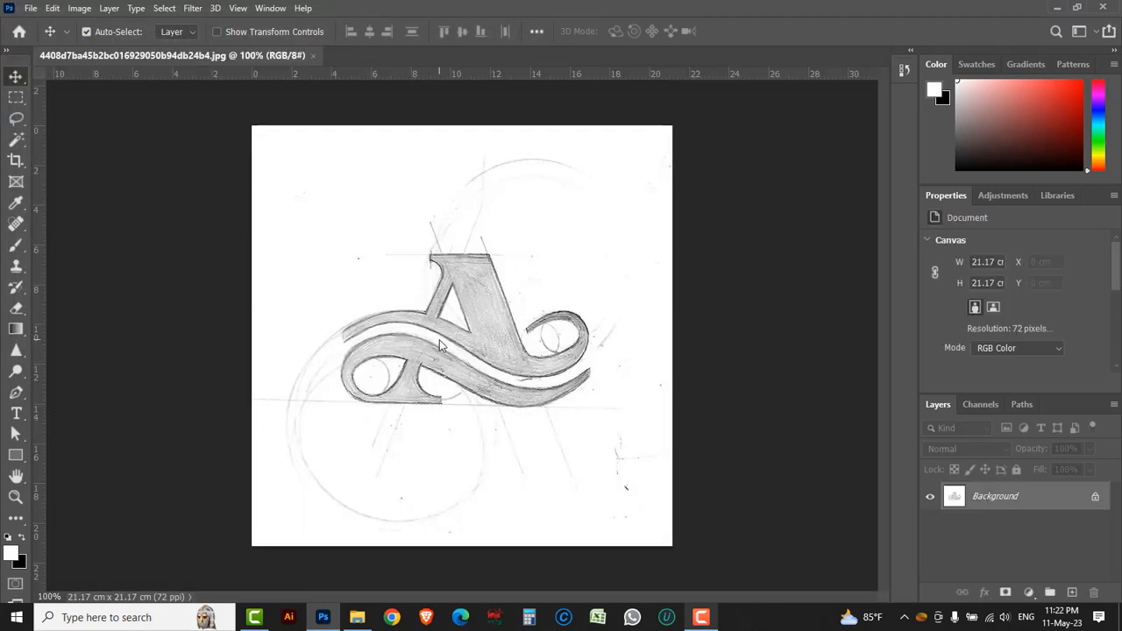
Float the panel group holding Layers and Paths over the canvas, show Paths, and make it taller beside the sketched logo
key(ctrl+space)
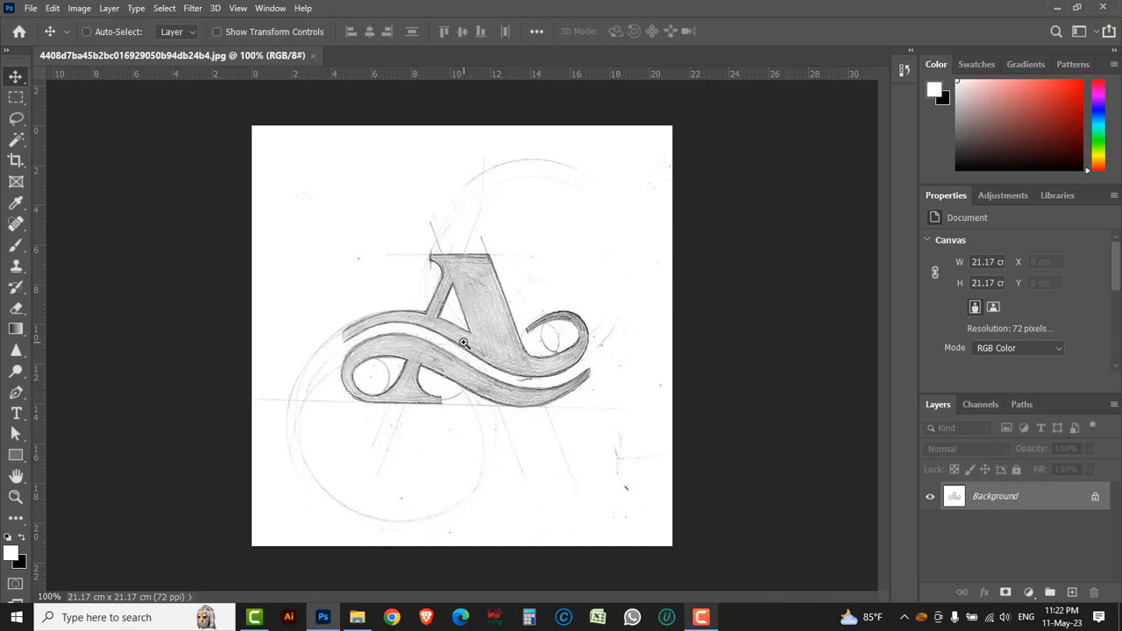
ctrl+click(463, 341)
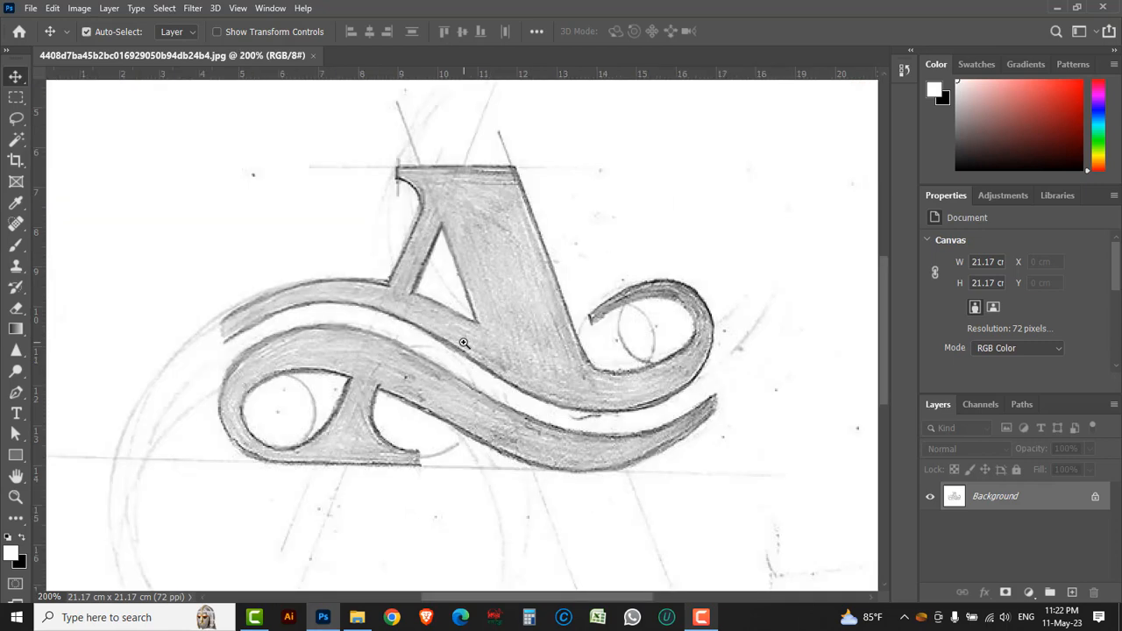
drag(1049, 402, 834, 210)
click(806, 209)
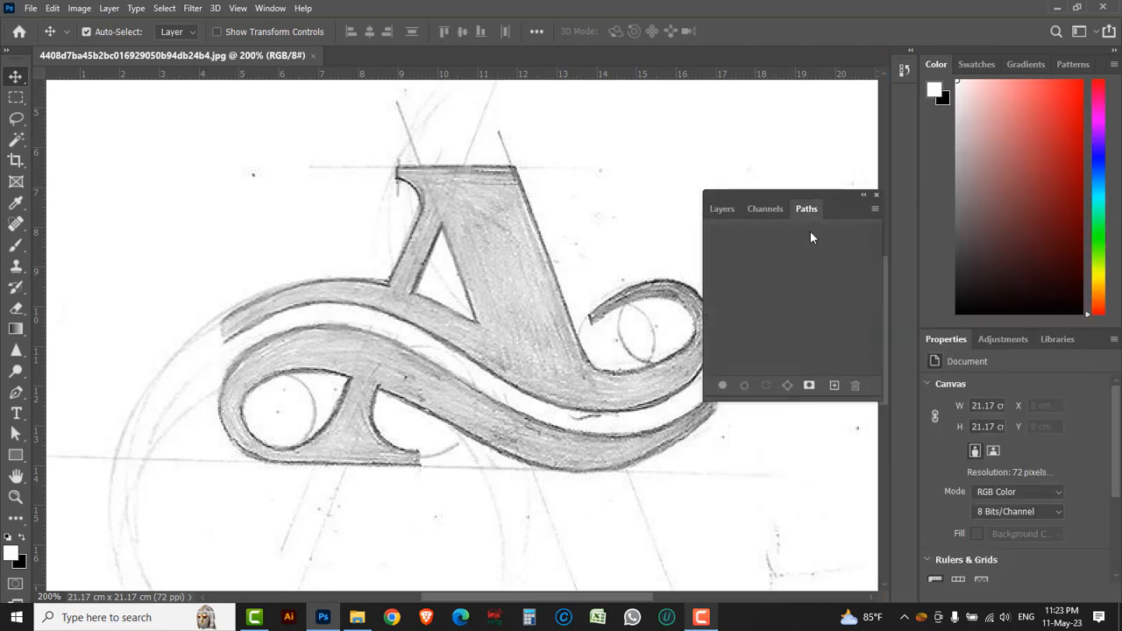
drag(792, 401, 799, 503)
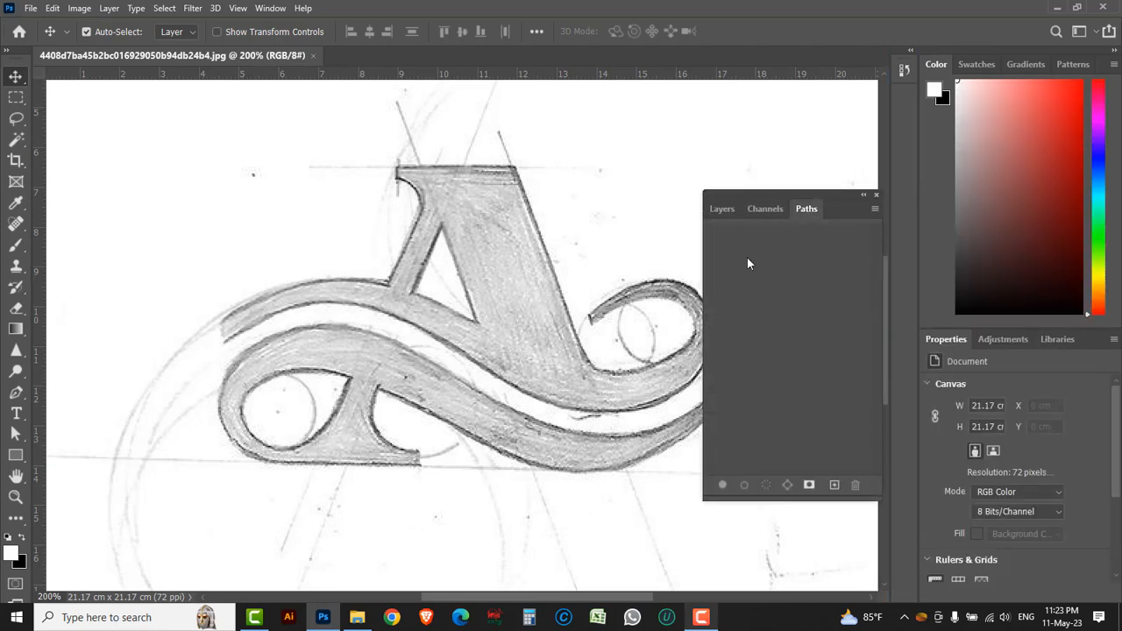
drag(721, 191, 753, 195)
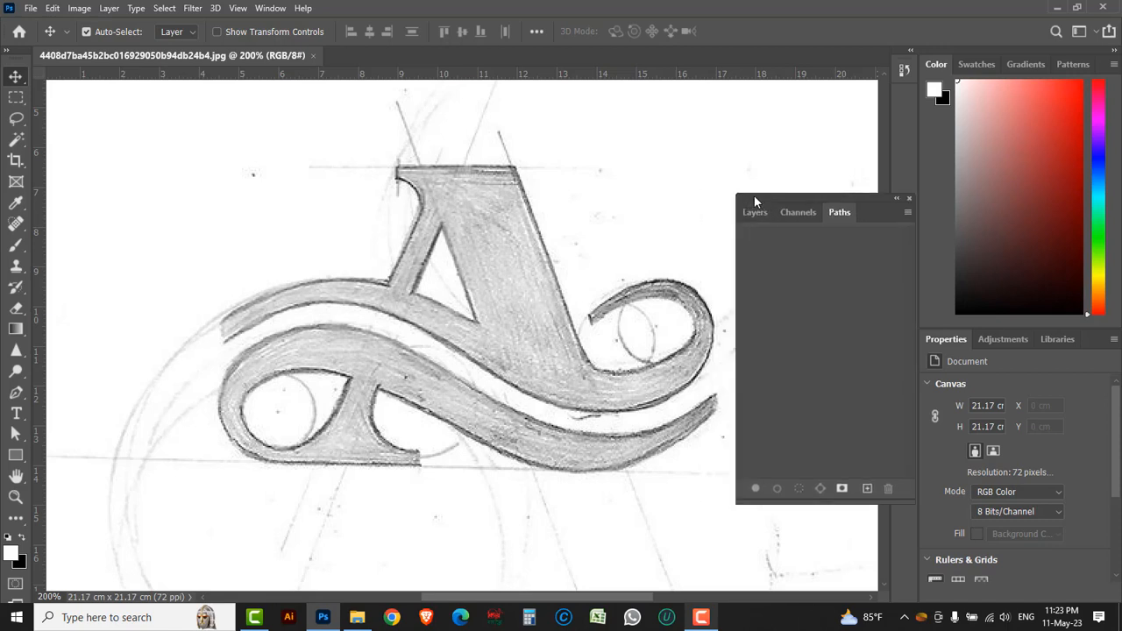
With the Pen tool, trace the letter A from the upper swash's left tip over its stem and top, then down its right side
click(23, 392)
click(74, 392)
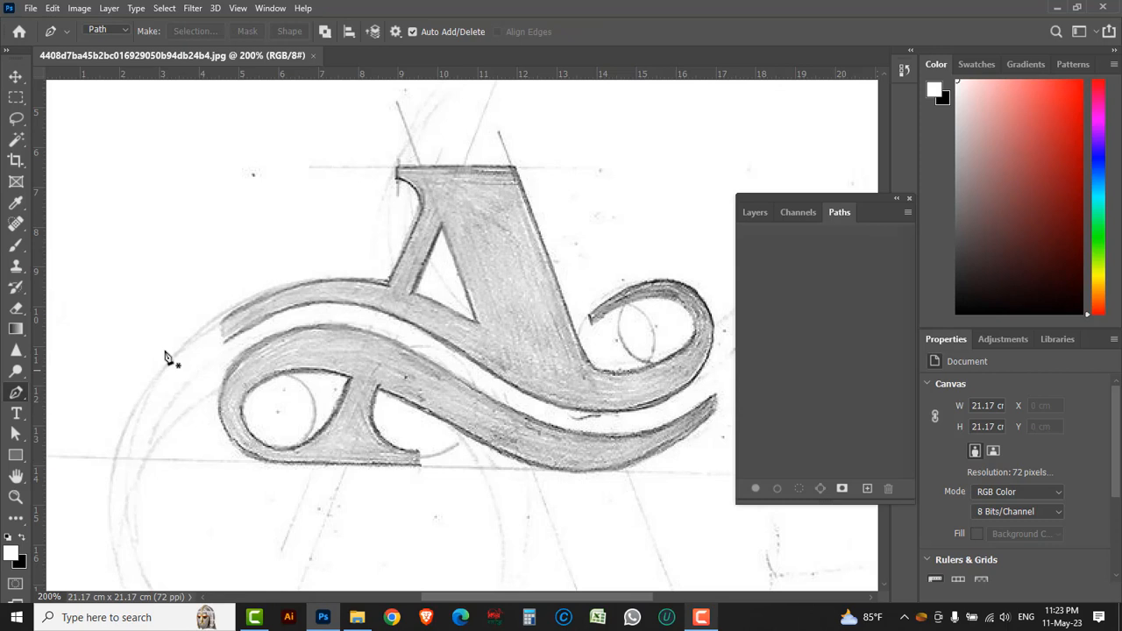
click(221, 323)
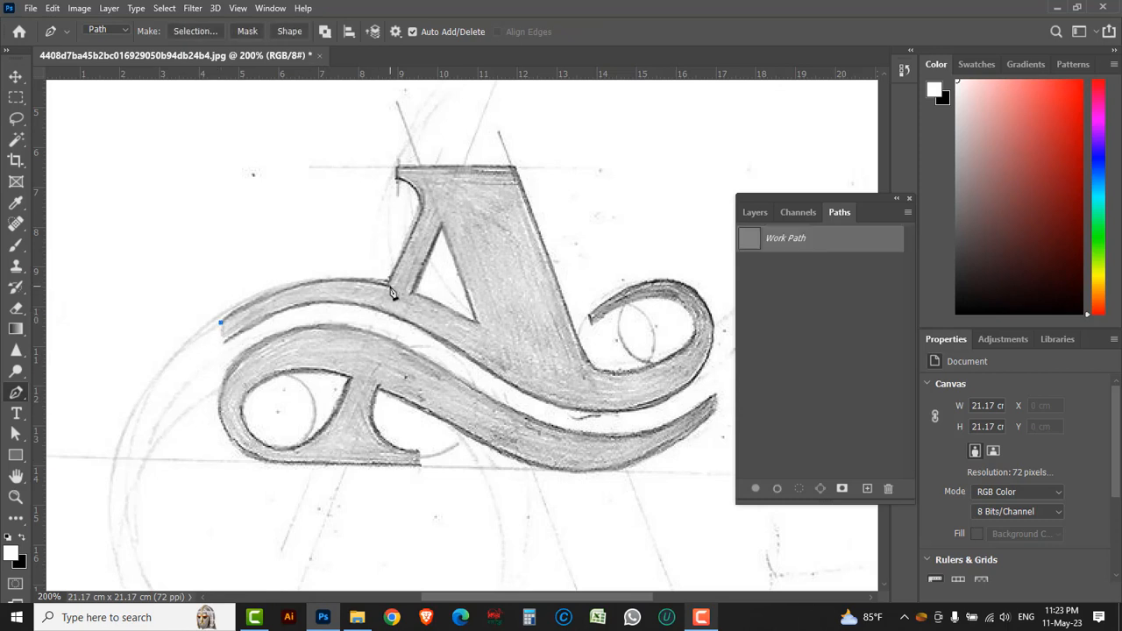
drag(388, 286, 503, 319)
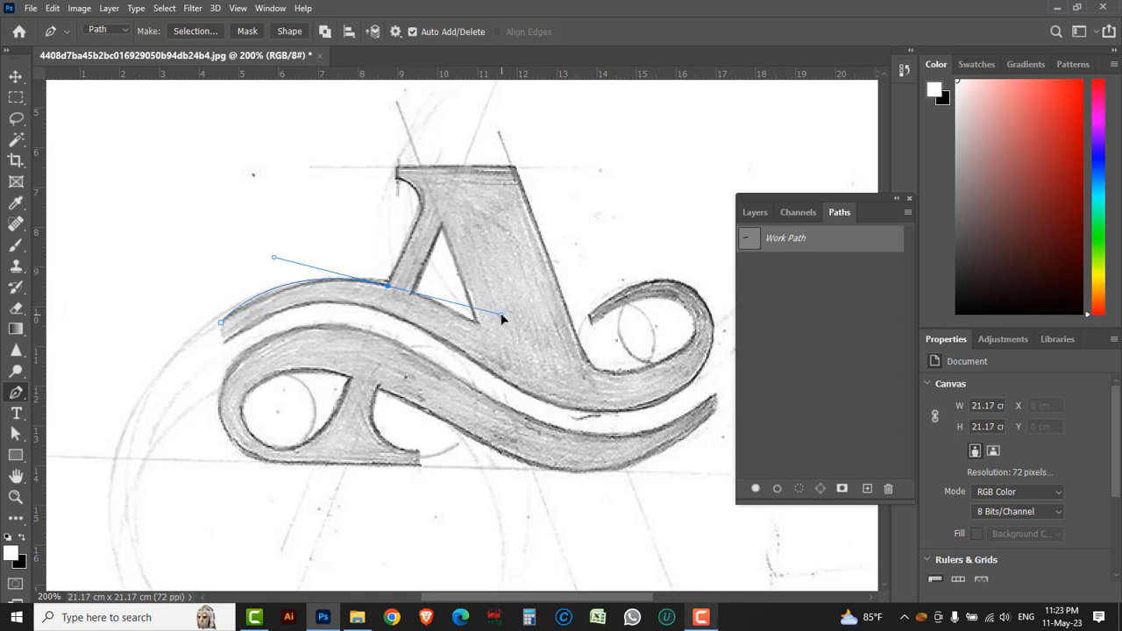
alt+click(388, 286)
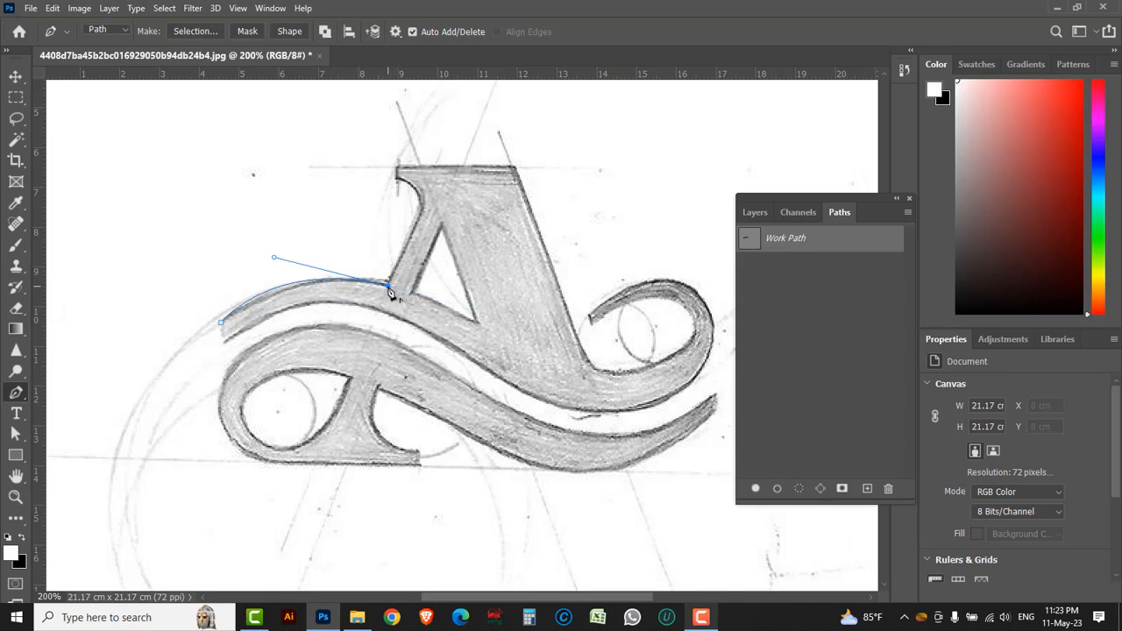
click(424, 208)
drag(603, 254, 463, 192)
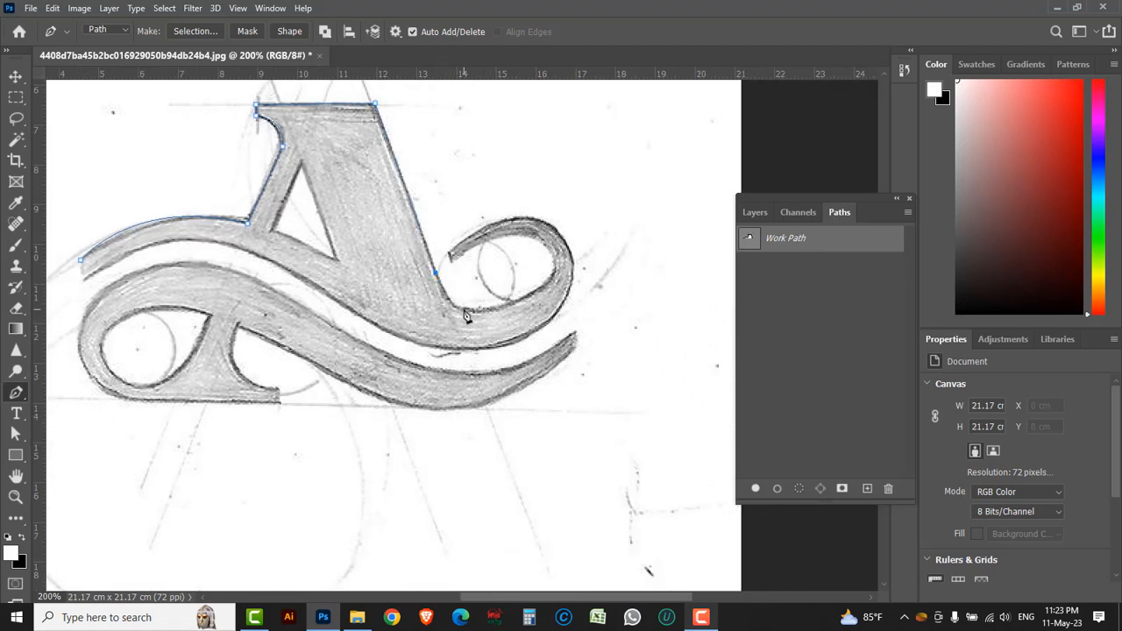
Continue the path around the inside of the A's right curl, across its tip, and over the curl's outer top
drag(464, 310, 479, 314)
drag(543, 289, 577, 265)
mouse_move(578, 264)
mouse_down()
mouse_move(571, 247)
mouse_move(569, 267)
mouse_up()
click(450, 257)
drag(454, 269, 426, 282)
drag(554, 229, 605, 256)
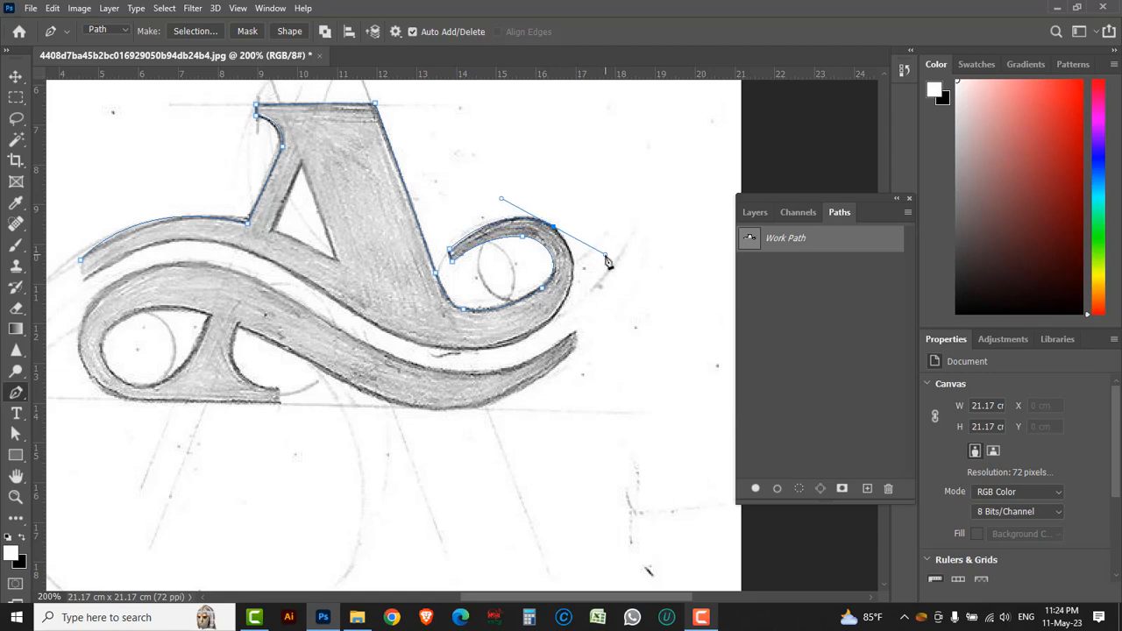
Trace the outer right side of the curl down to the A's lowest point, adjusting the curve handle to fit the sketch
drag(542, 329, 519, 352)
key(ctrl+z)
drag(474, 348, 379, 352)
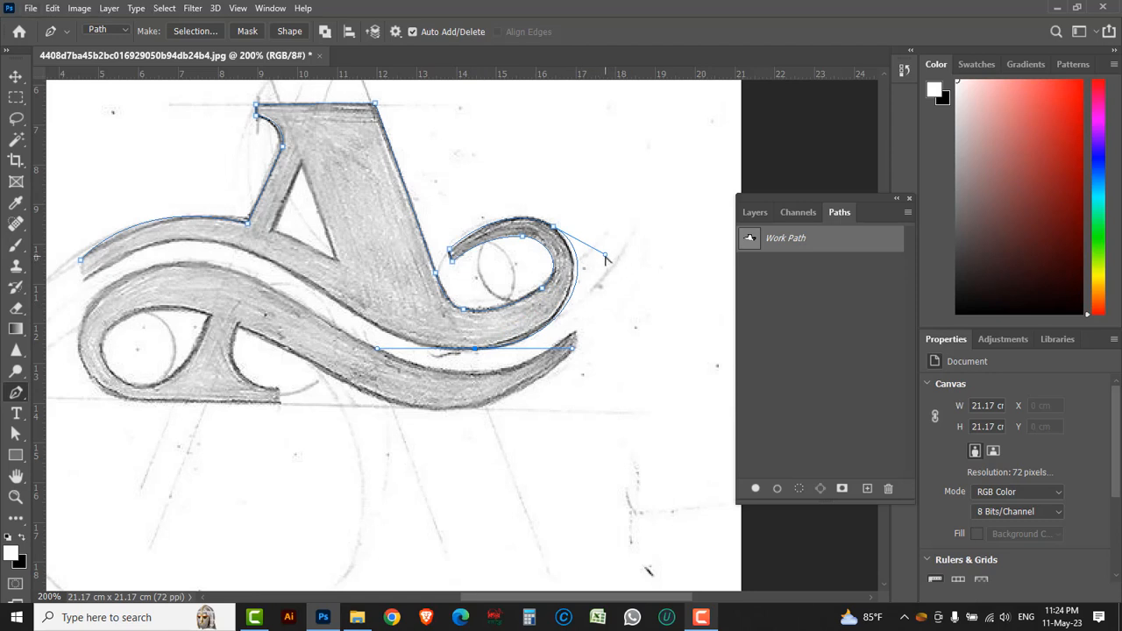
drag(602, 256, 598, 260)
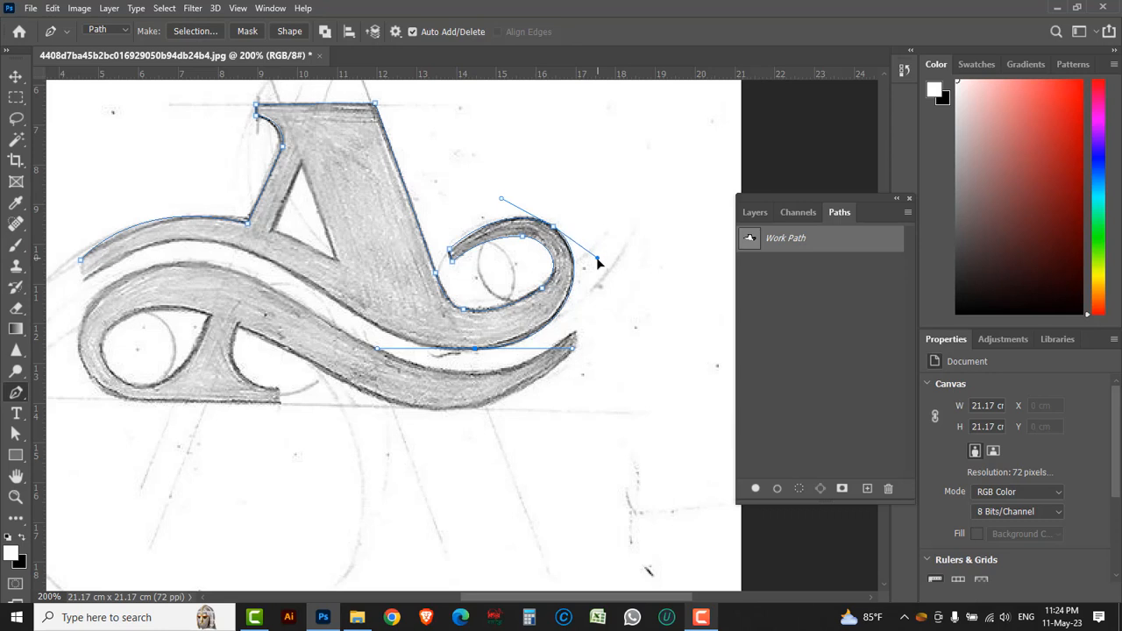
click(476, 353)
Trace the lower edge of the A's swash back to its left tip and close the outer outline
drag(327, 302, 236, 229)
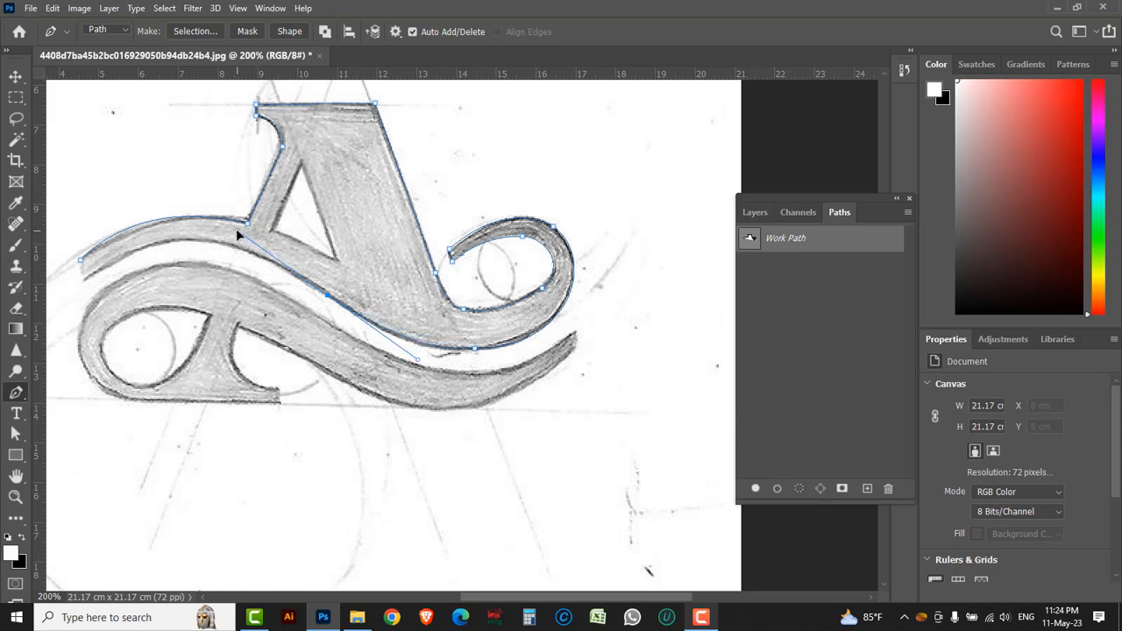
drag(85, 280, 97, 335)
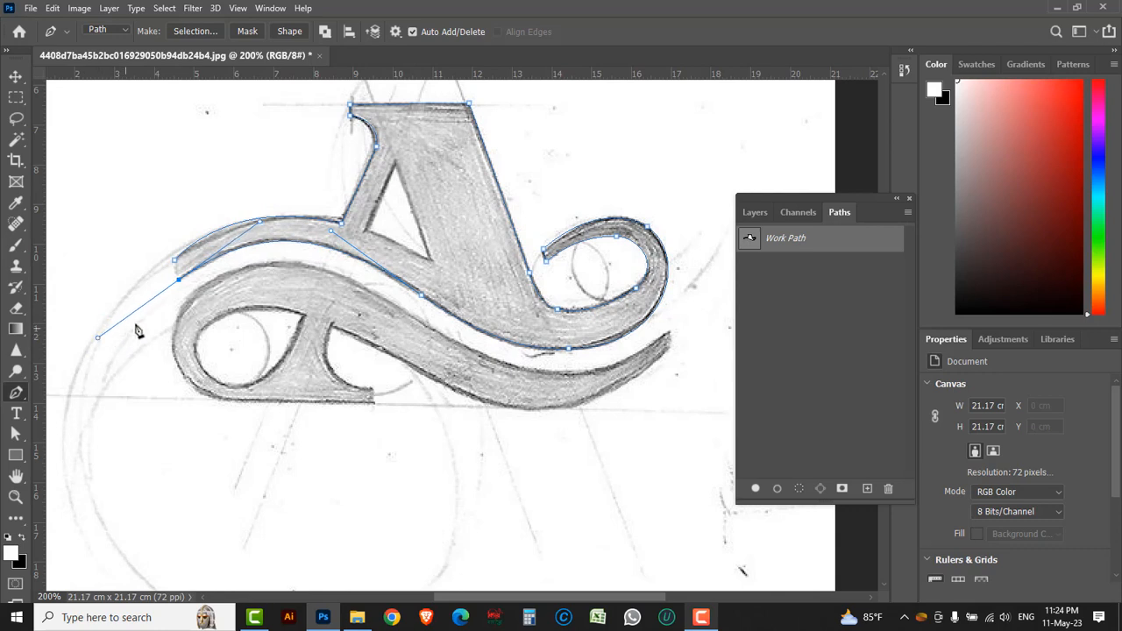
click(179, 280)
Trace the triangular opening inside the A as a closed subpath
drag(399, 245, 337, 317)
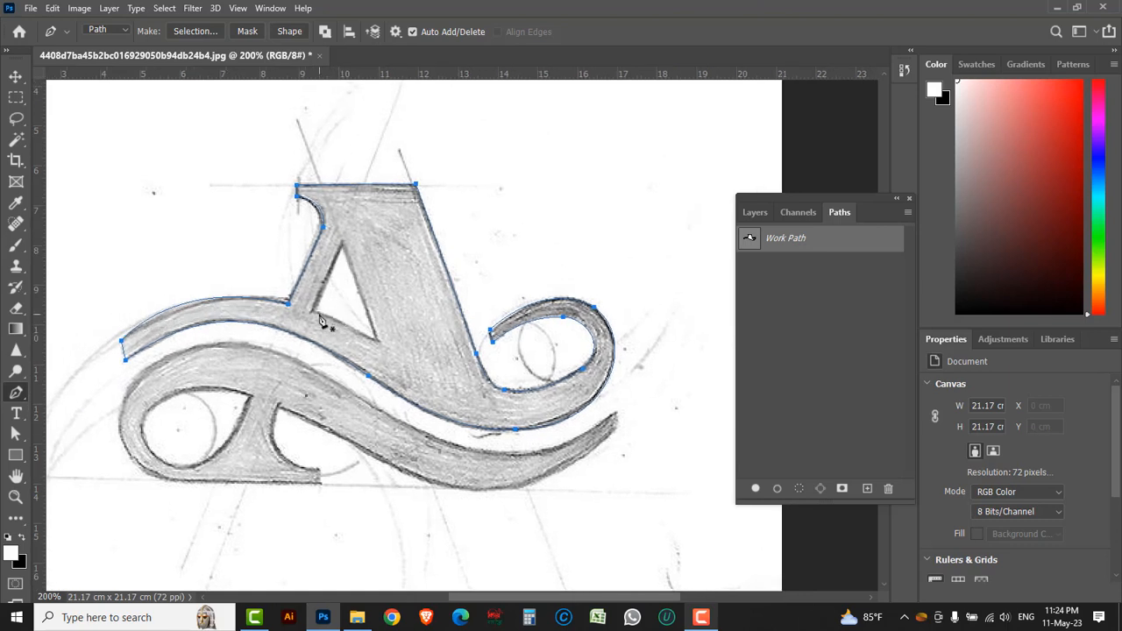
click(341, 243)
click(376, 340)
click(313, 313)
Save the work path as Path 1 and add a new empty path for the lower shape
double_click(844, 243)
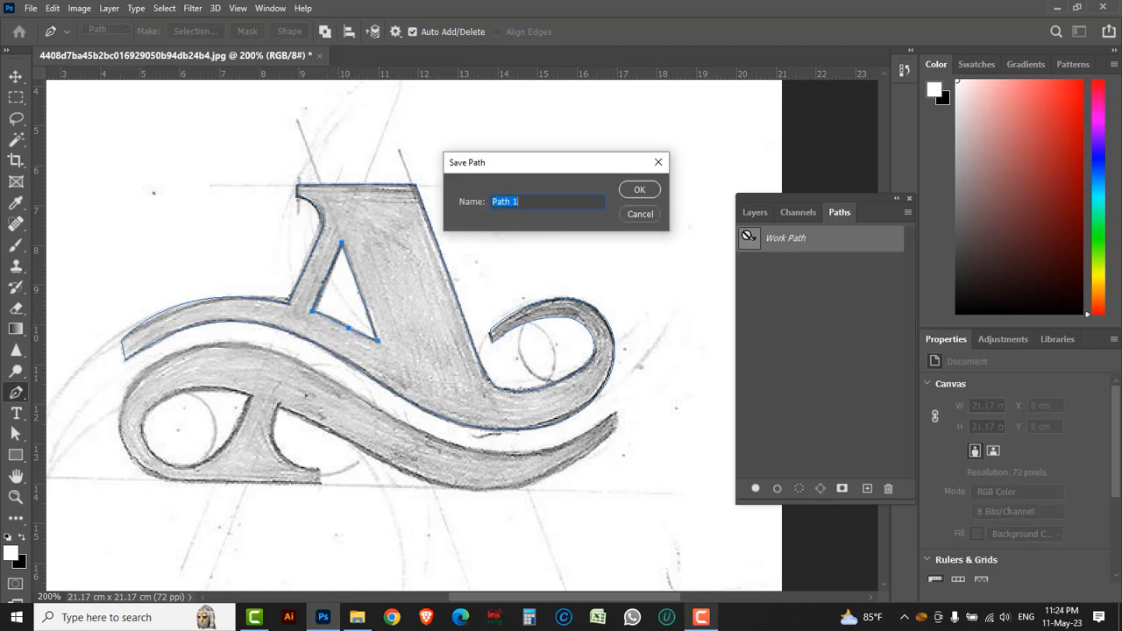
click(639, 190)
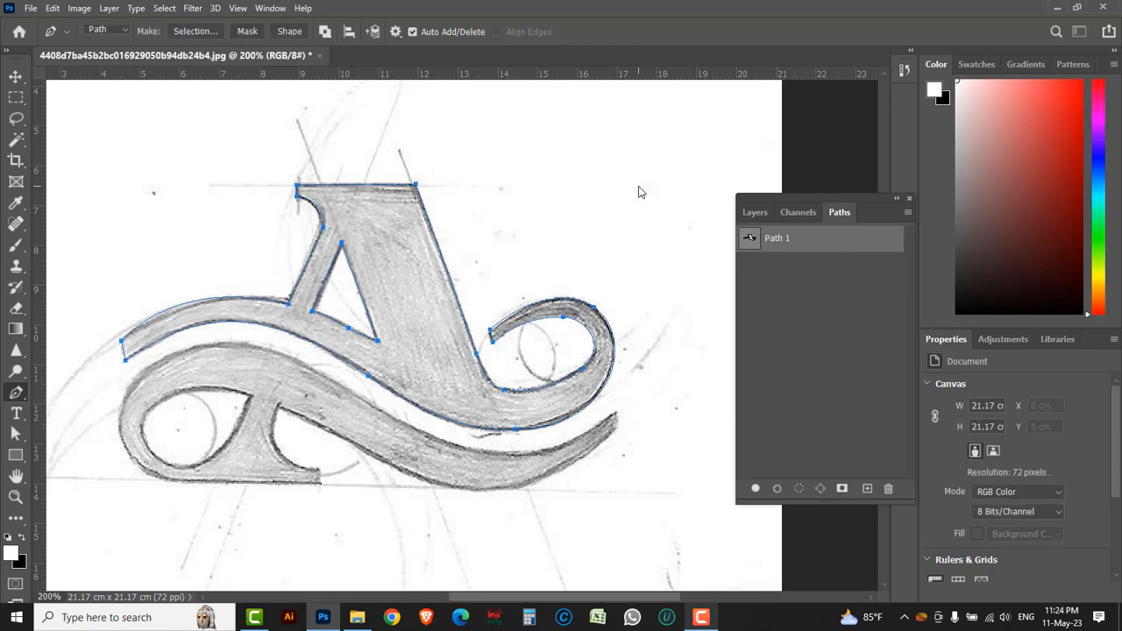
click(867, 489)
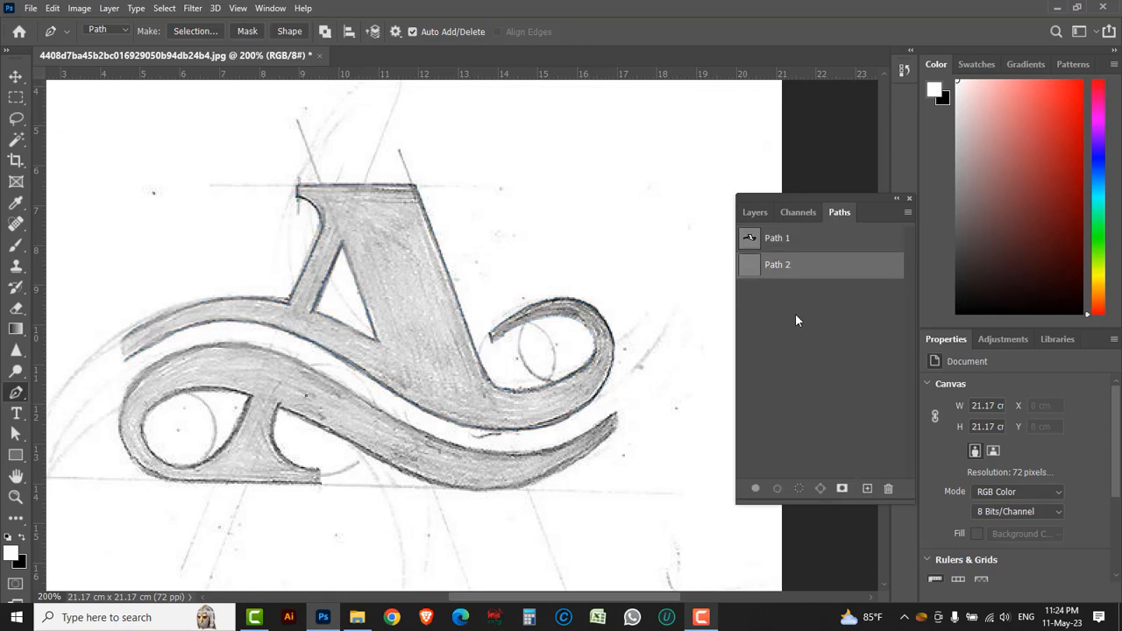
In Path 2, trace the lower shape from its foot along the base, around the left loop, and over the crest
drag(515, 428, 535, 367)
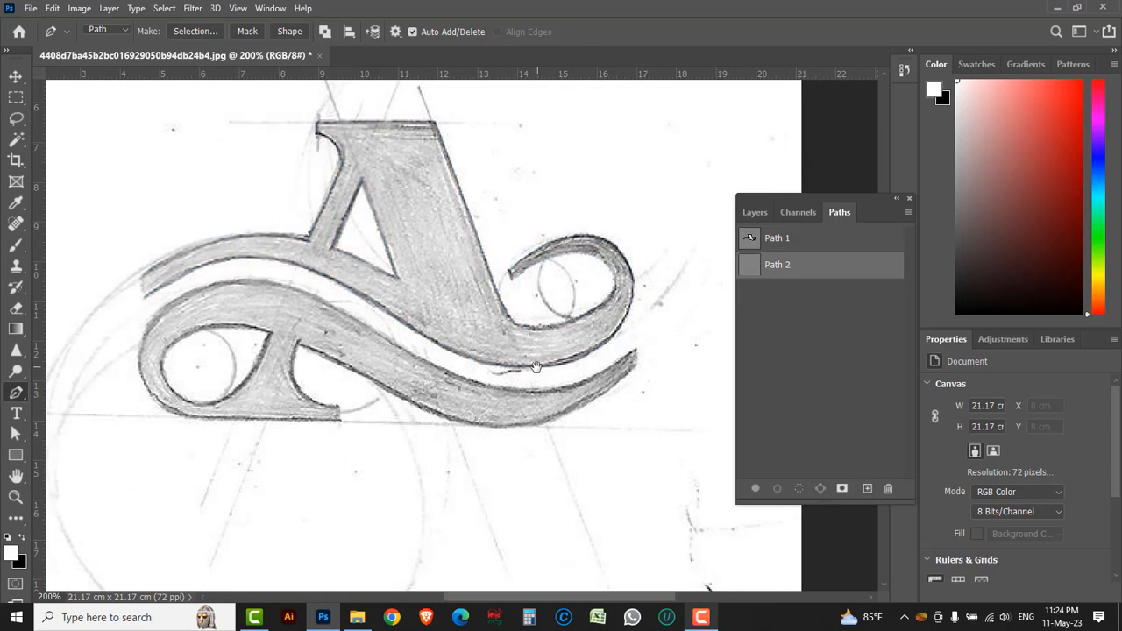
click(337, 408)
click(195, 418)
drag(140, 347, 146, 278)
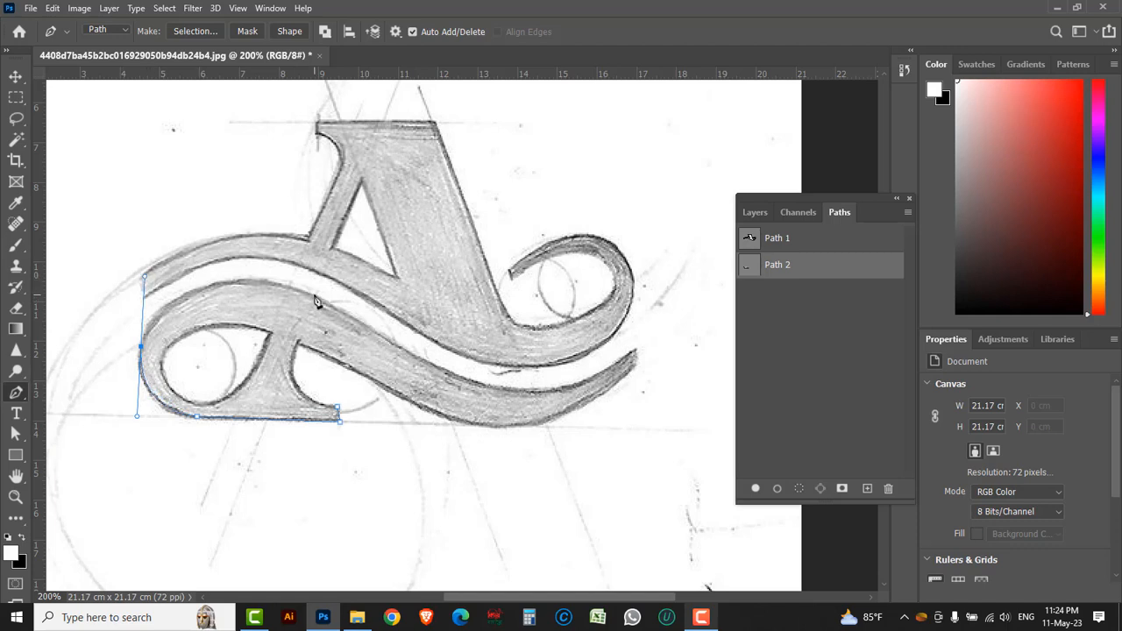
drag(314, 295, 366, 322)
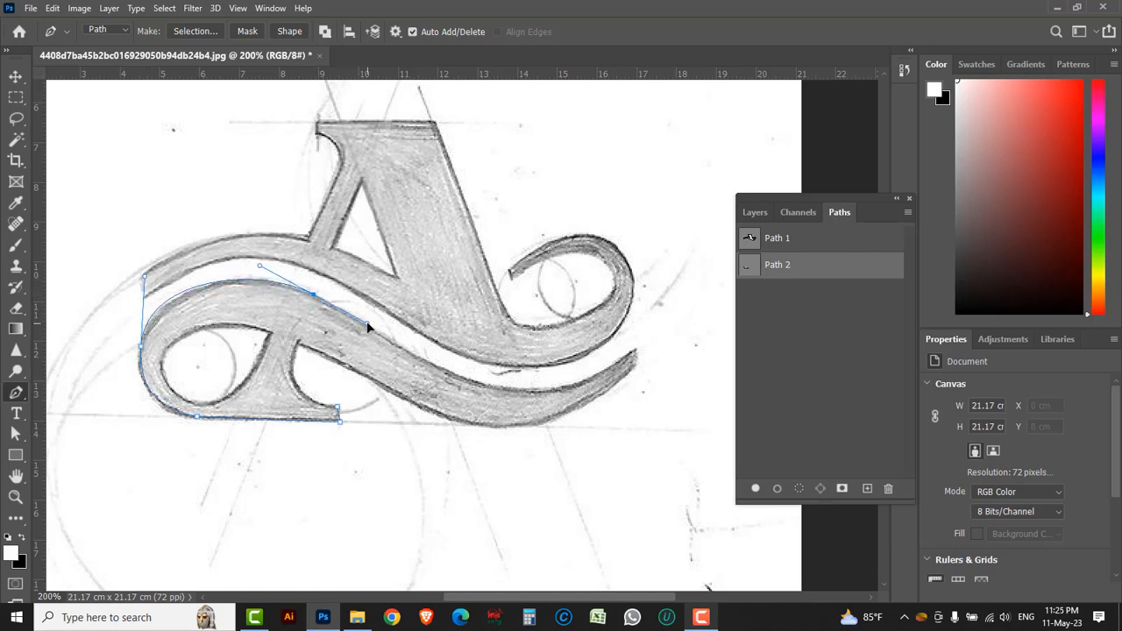
click(145, 277)
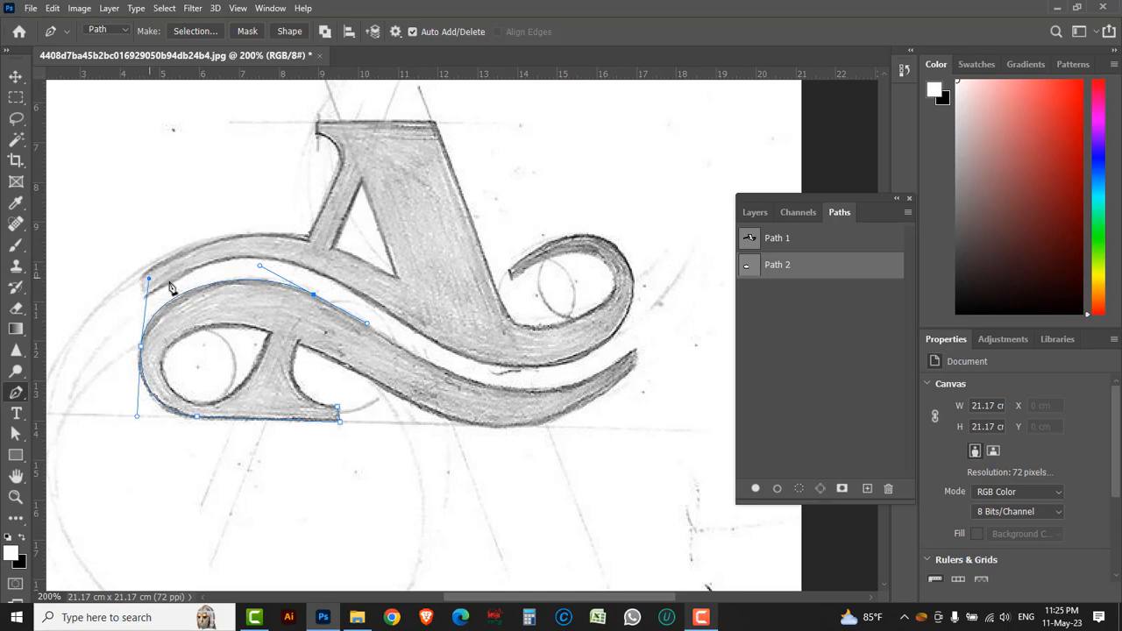
Continue the Path 2 outline along the upper edge of the lower wave and around its right tip
drag(474, 383, 523, 392)
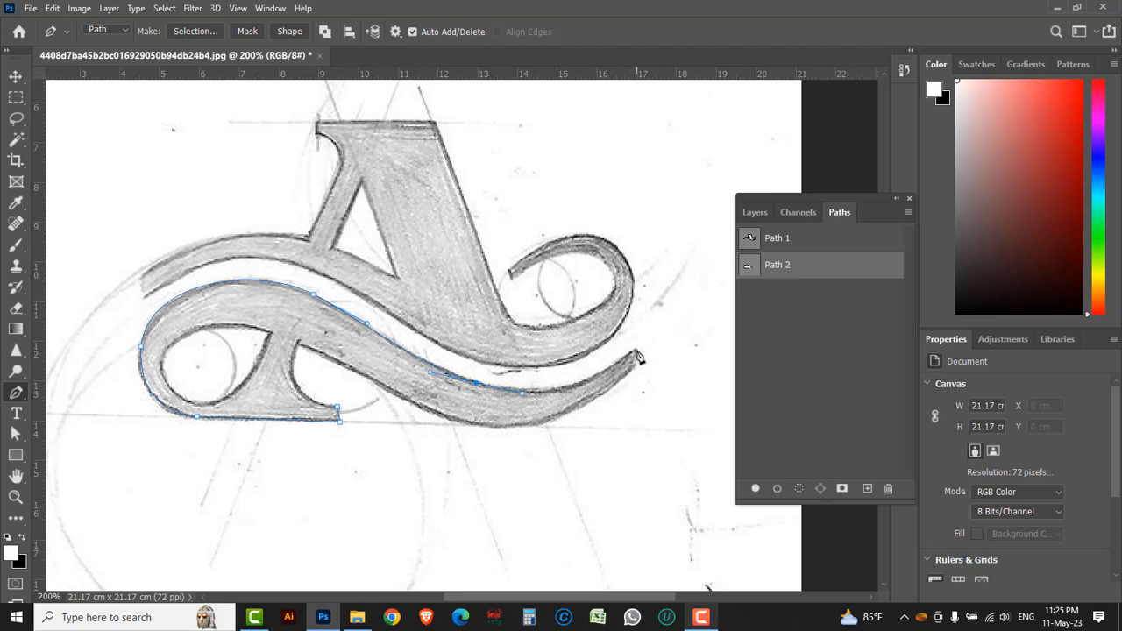
drag(635, 350, 698, 293)
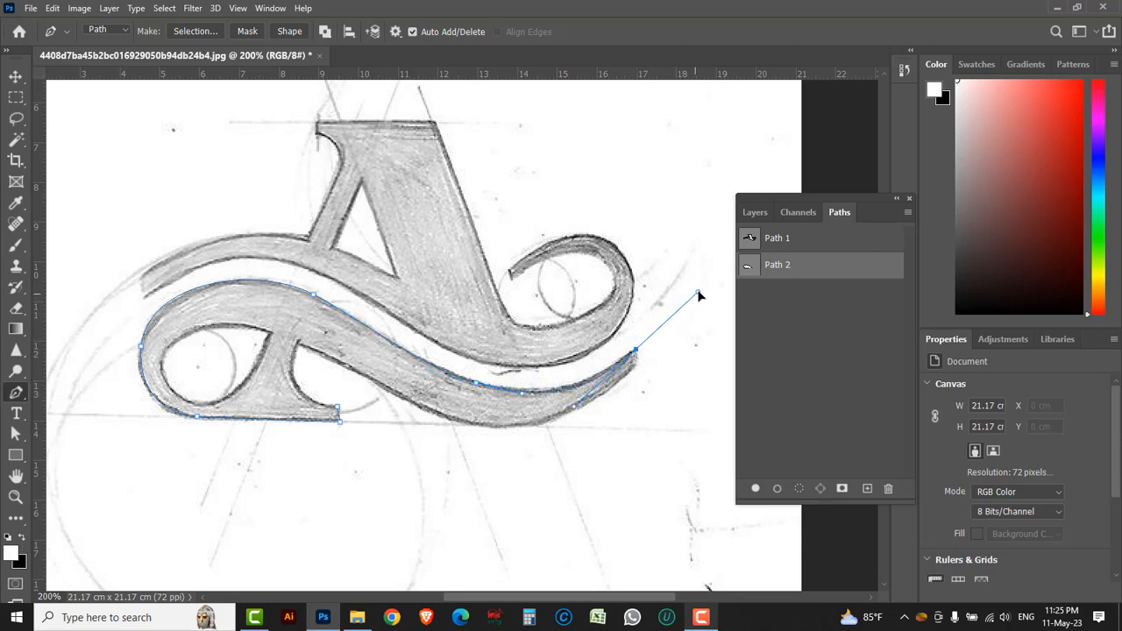
alt+click(638, 353)
Trace the wave's lower edge back to the stem and down to the foot, closing the lower shape's outer outline
drag(484, 427, 403, 415)
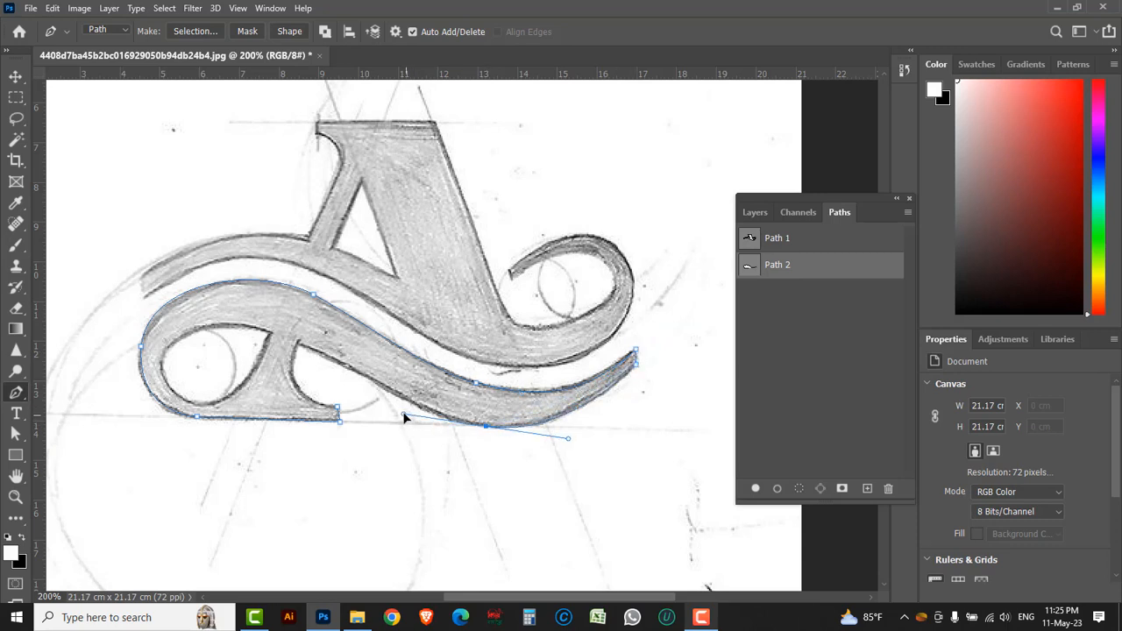
drag(298, 344, 224, 316)
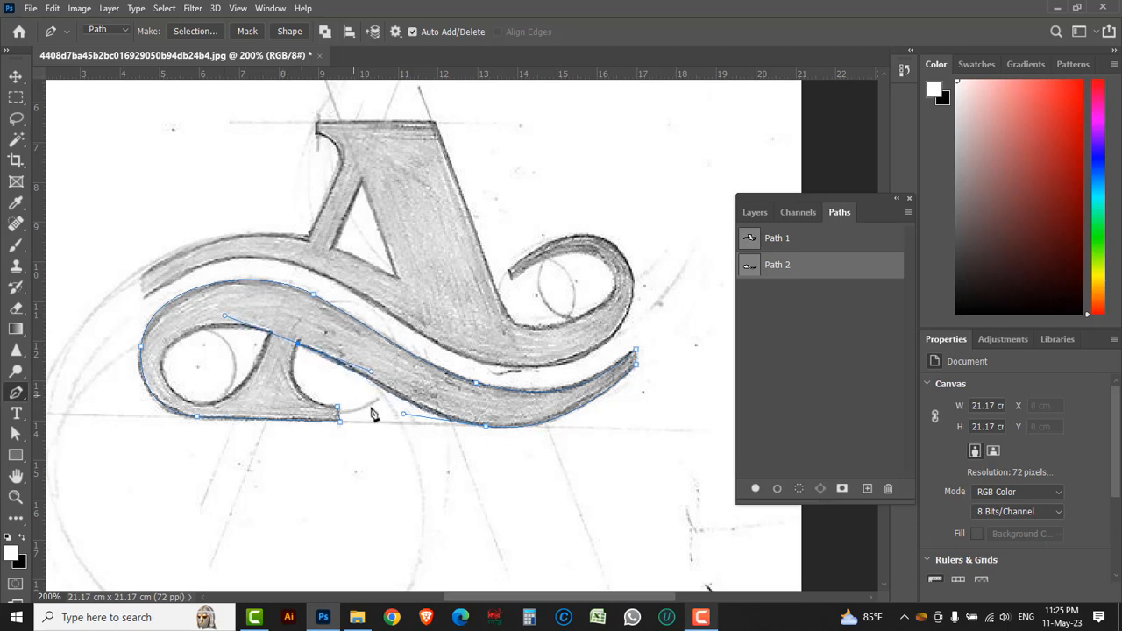
drag(404, 414, 407, 413)
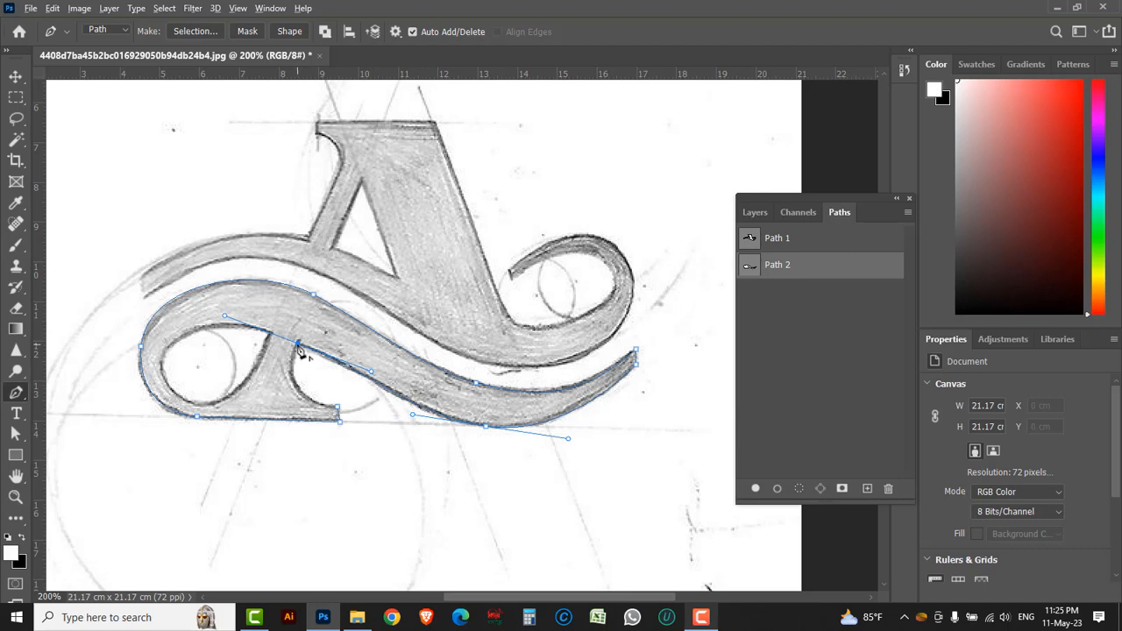
click(299, 345)
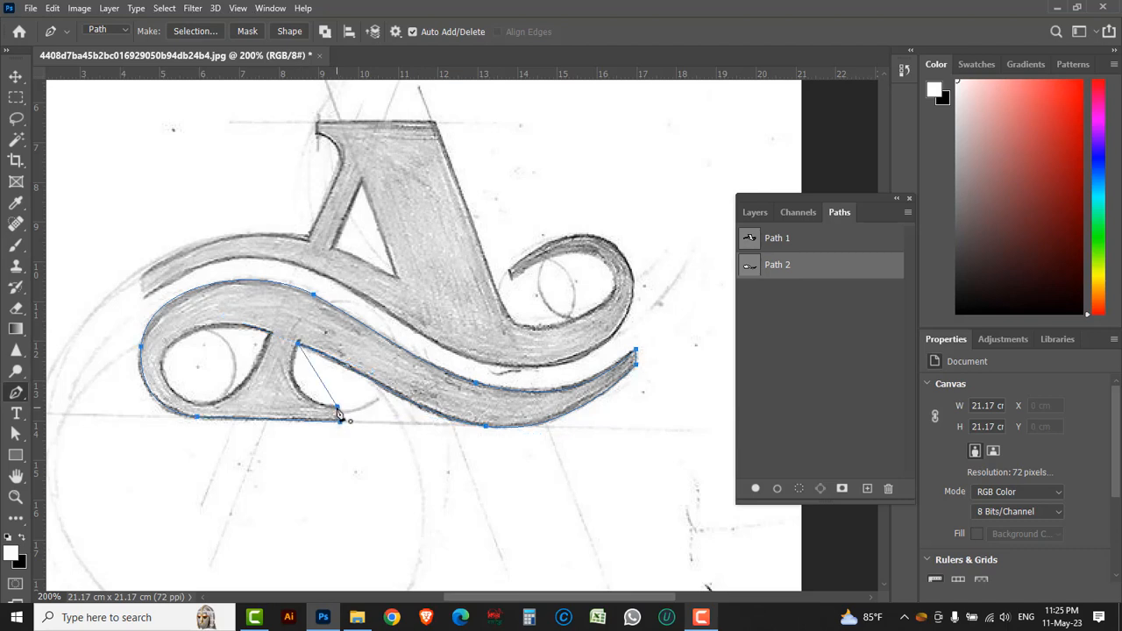
drag(379, 405, 400, 409)
Trace the teardrop opening inside the lower shape's left loop as a closed subpath of Path 2
key(space)
drag(287, 380, 351, 393)
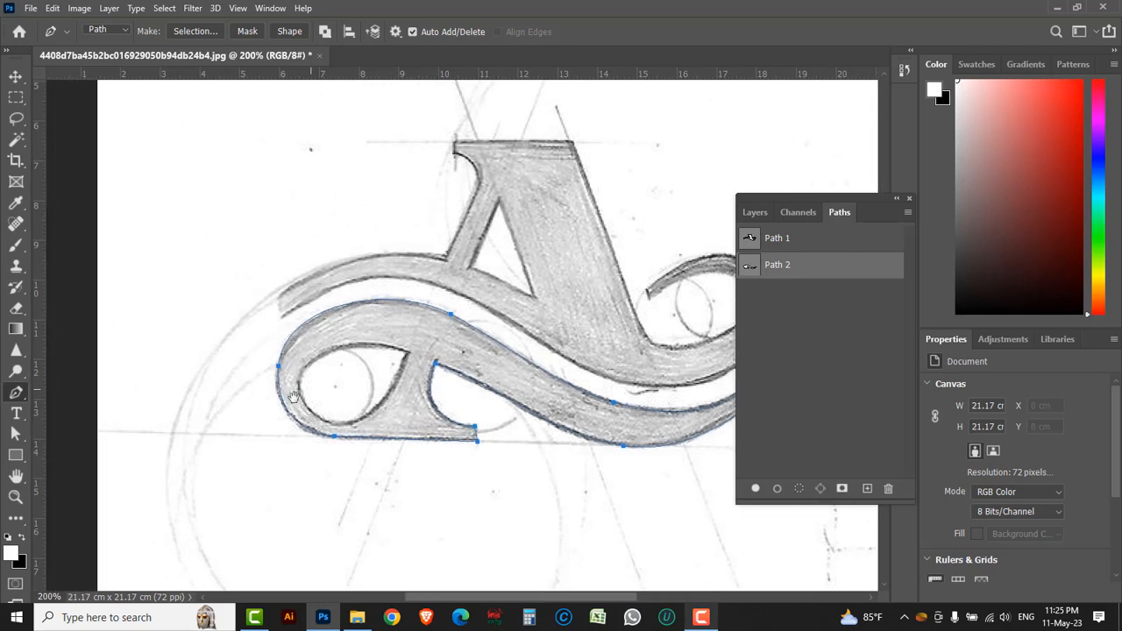
drag(416, 368, 418, 368)
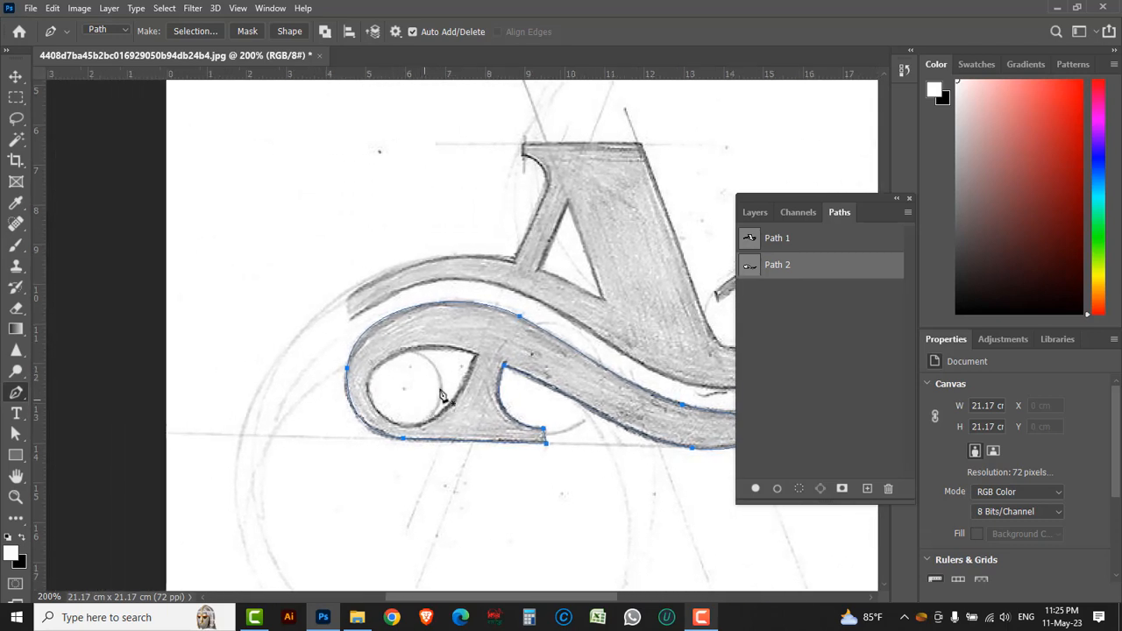
click(478, 356)
drag(421, 427, 380, 433)
drag(367, 376, 370, 352)
drag(479, 358, 520, 386)
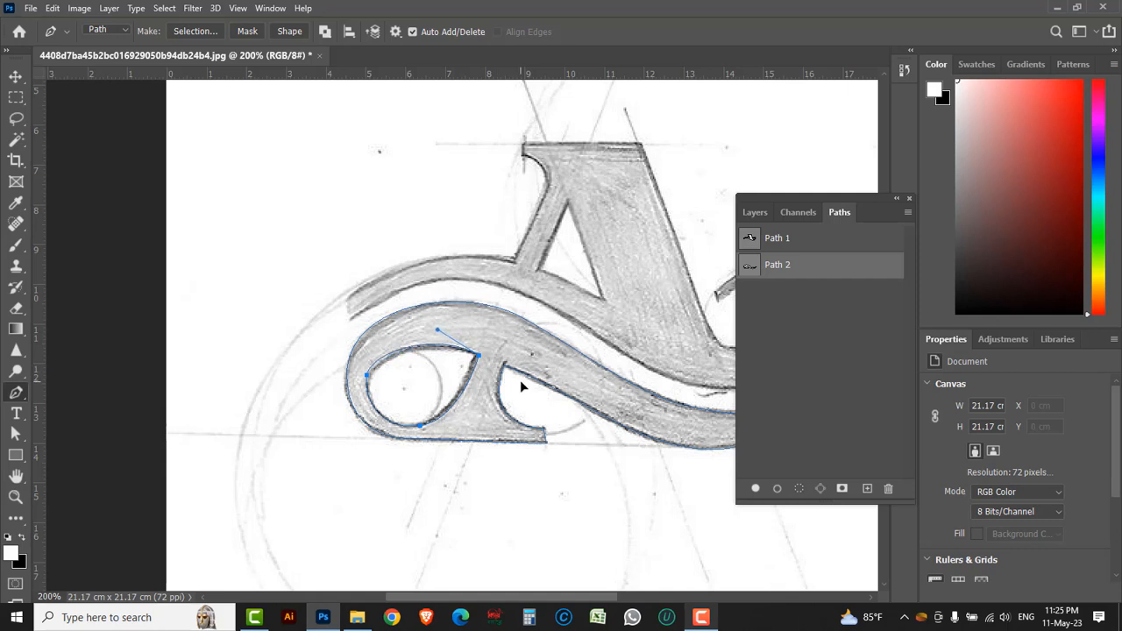
Load Path 1 as a selection and add a new layer above the Background for the A shape
alt+click(527, 359)
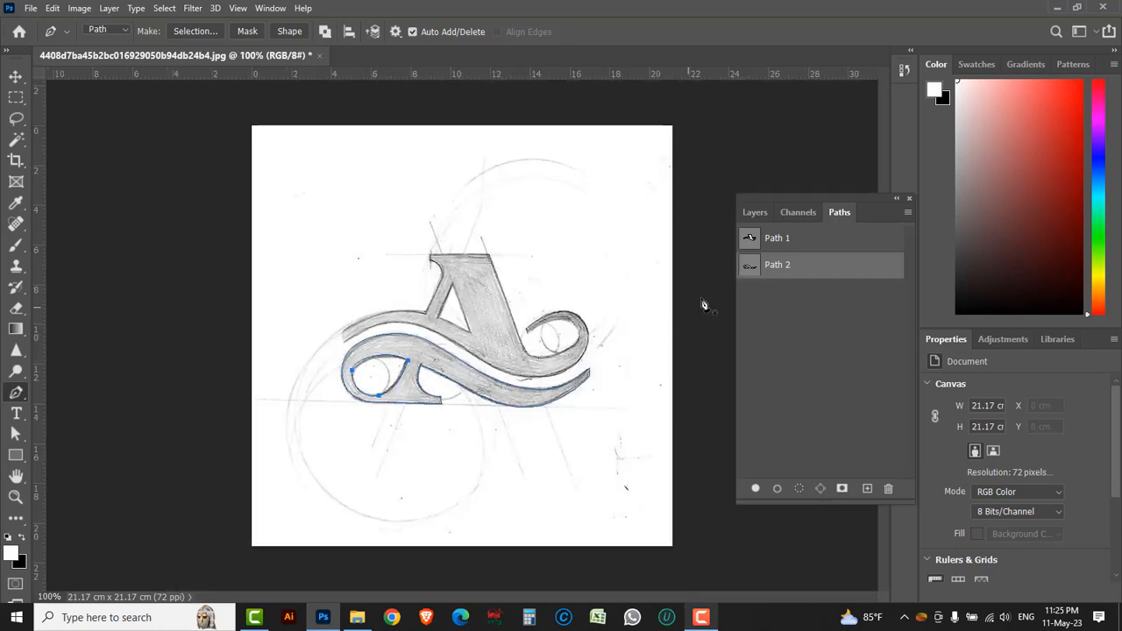
click(793, 241)
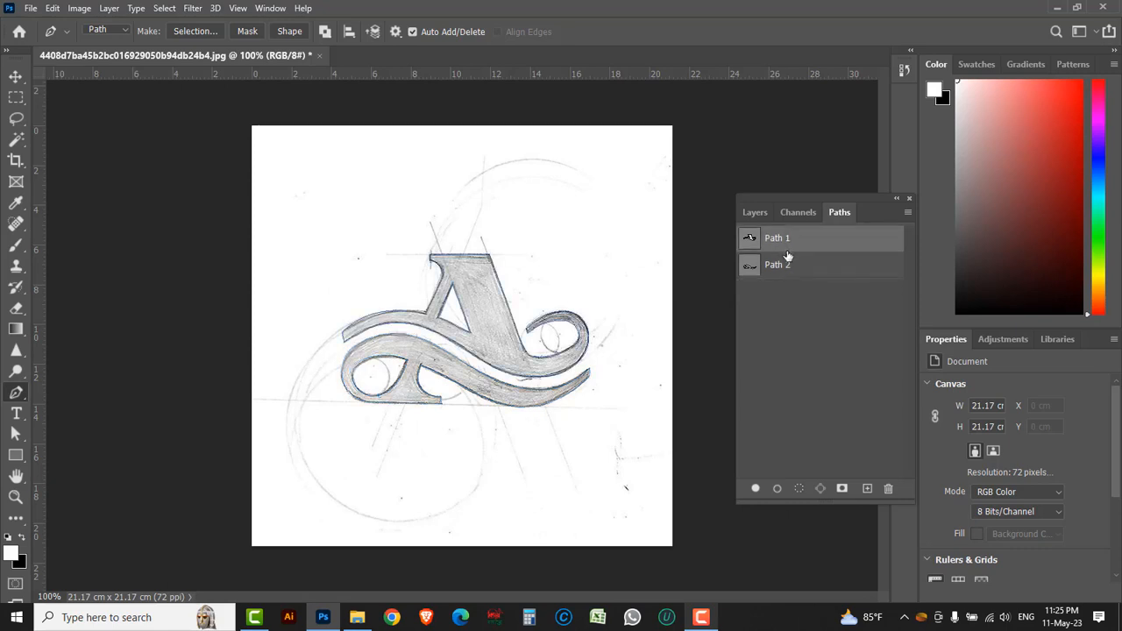
key(ctrl+Return)
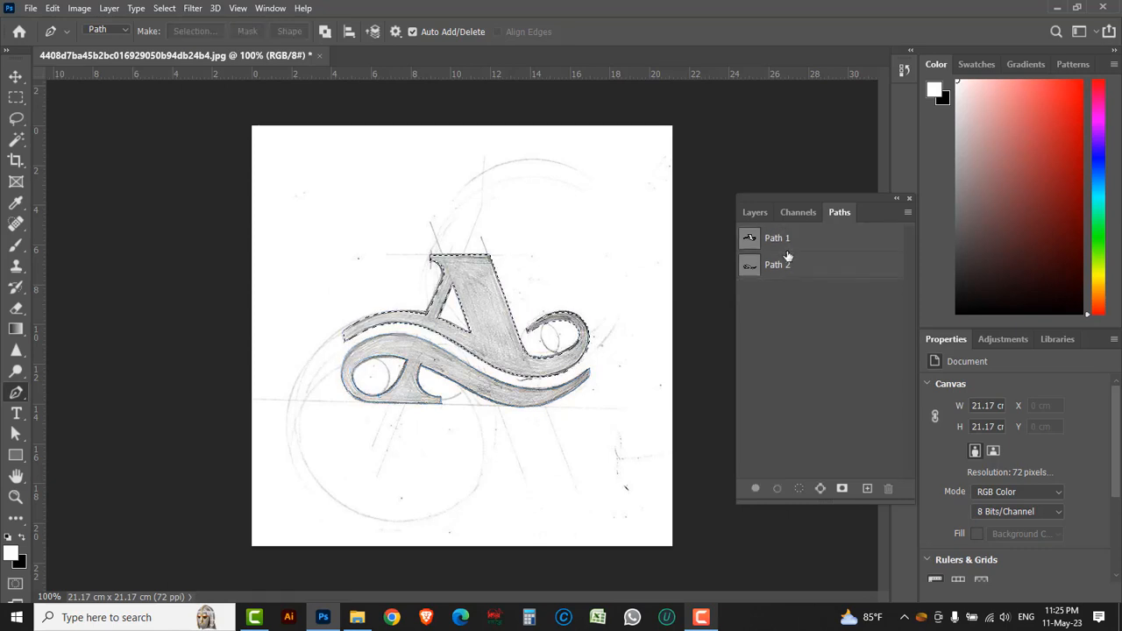
ctrl+click(498, 314)
click(755, 212)
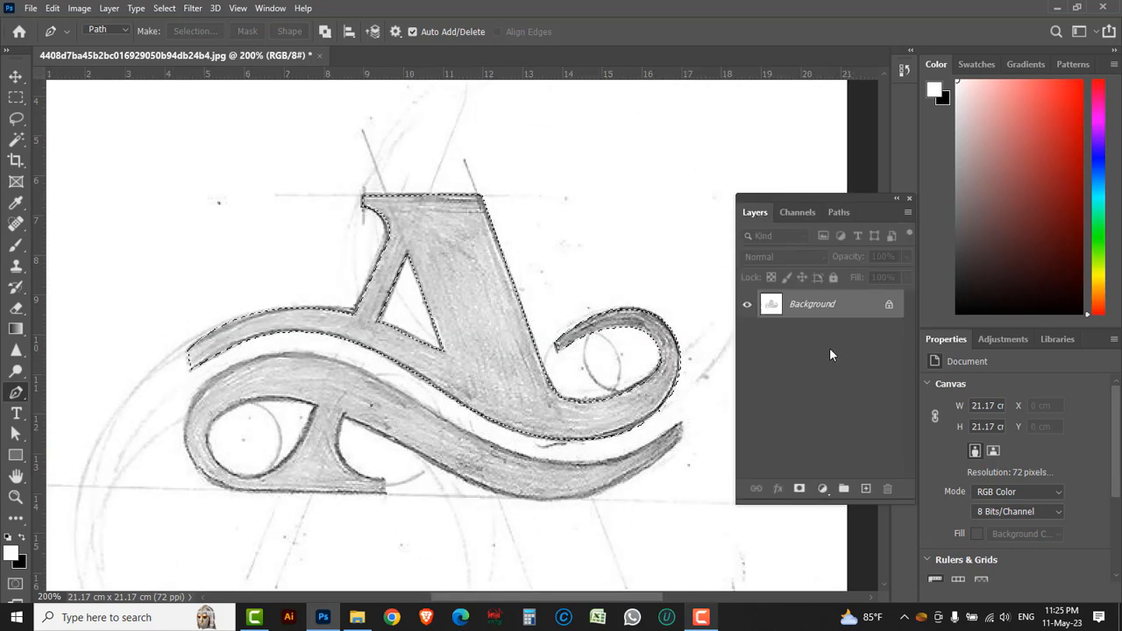
click(865, 489)
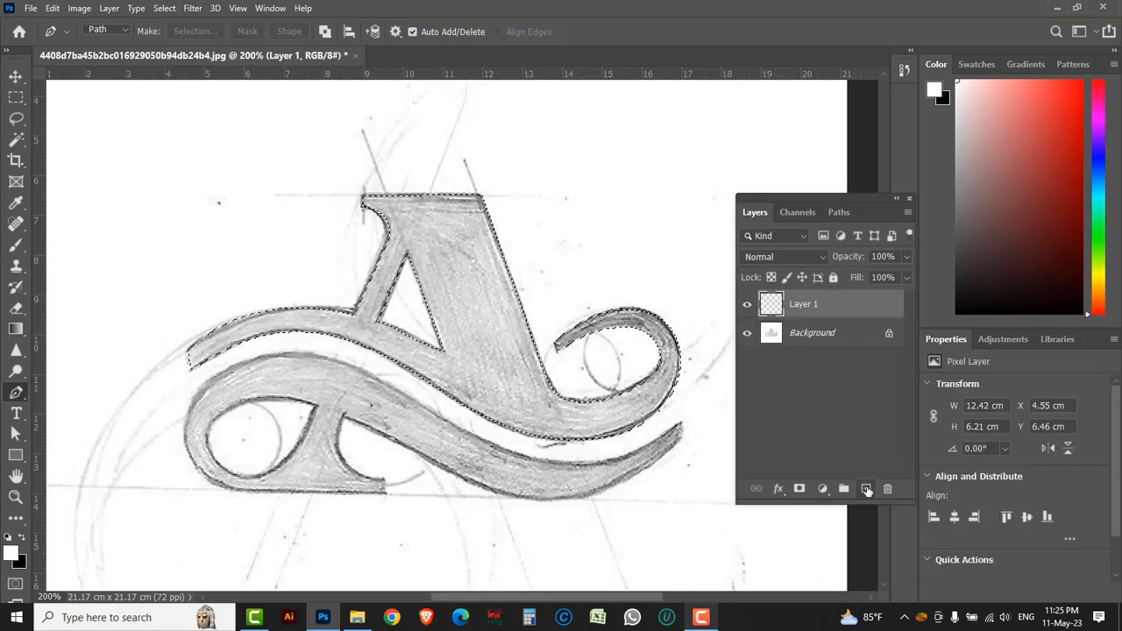
Fill the A selection with a red foreground color of C 0, M 100, Y 100, K 0 and deselect
click(11, 553)
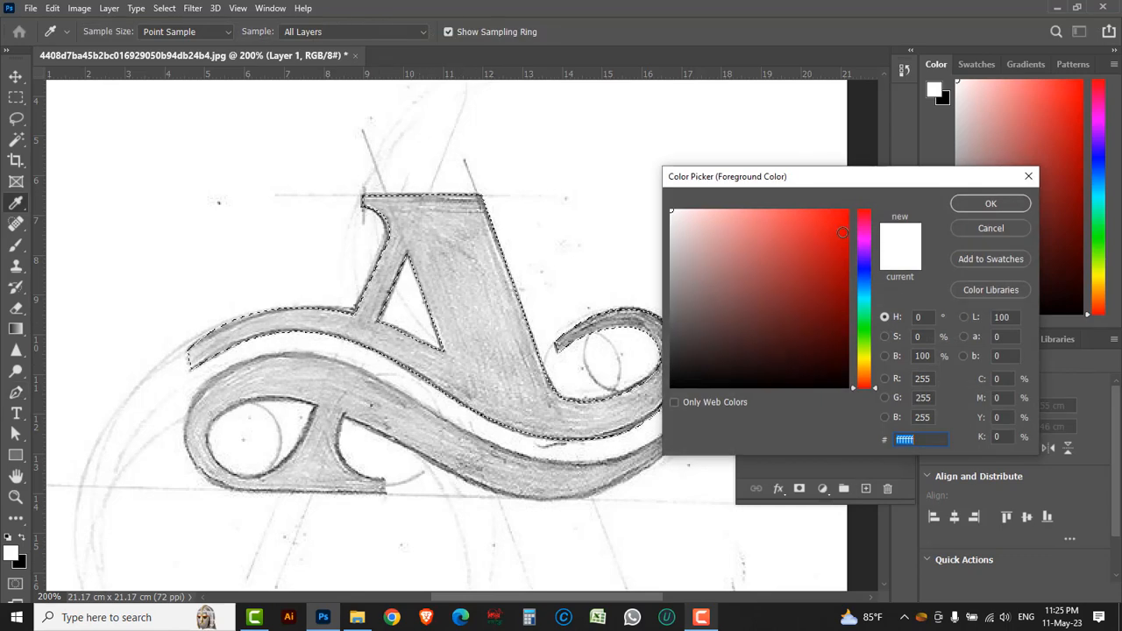
text(ff0000)
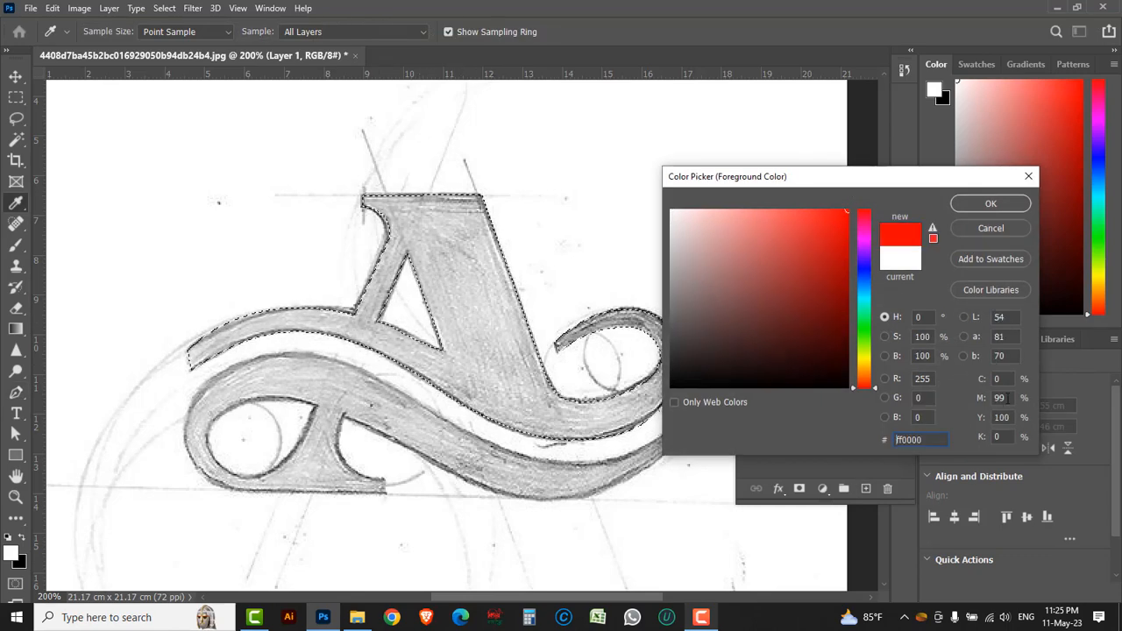
text(100)
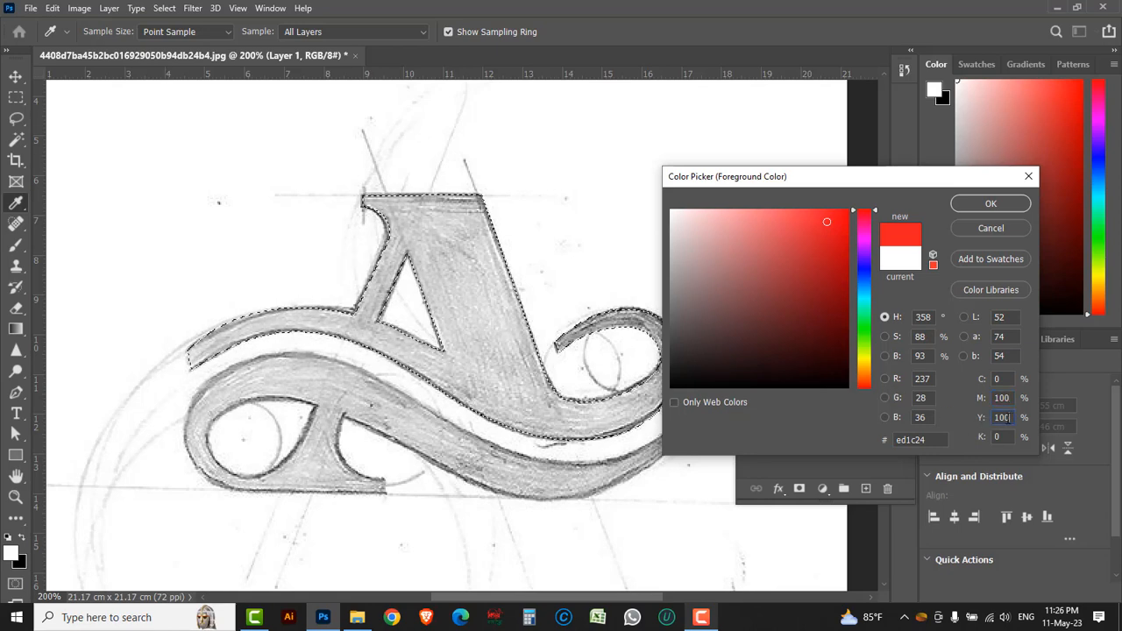
double_click(1006, 418)
click(983, 204)
key(p)
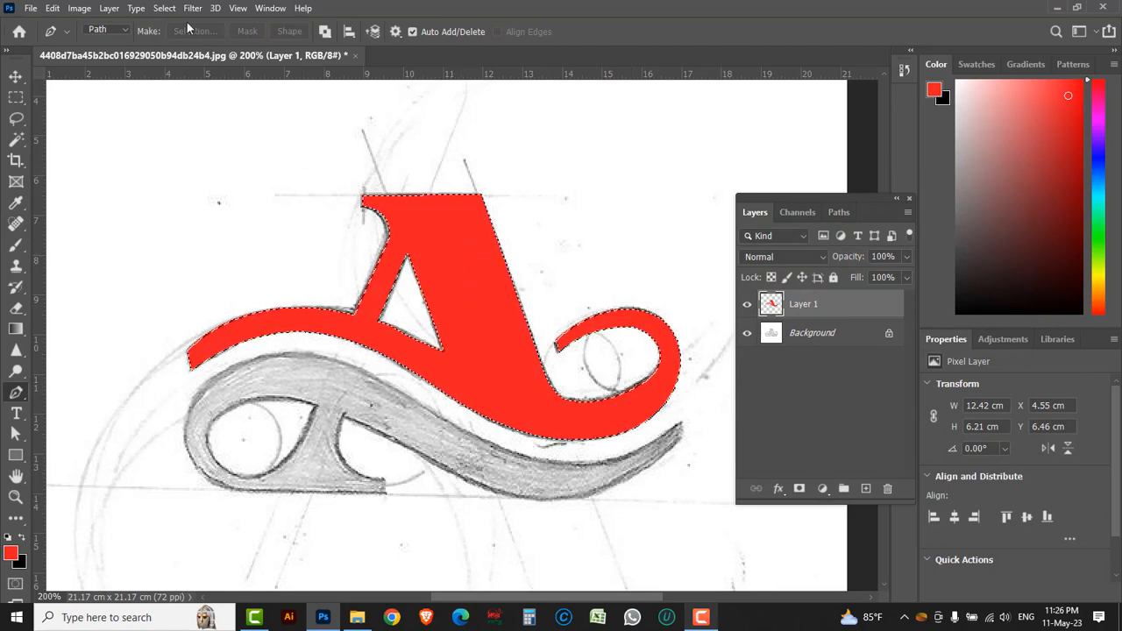
click(164, 8)
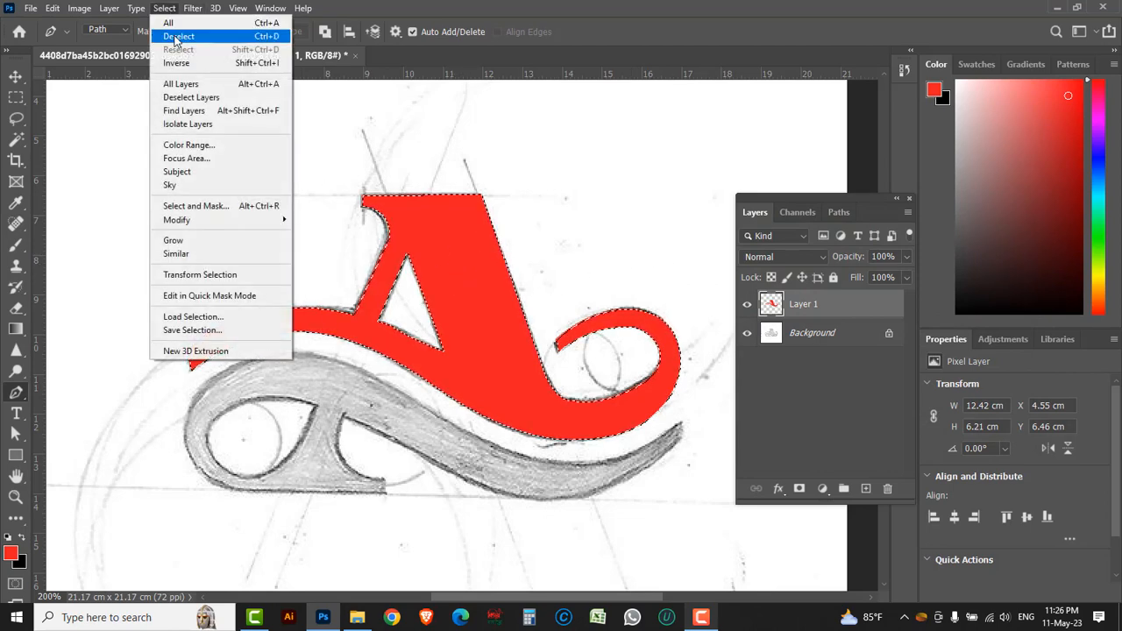
click(178, 36)
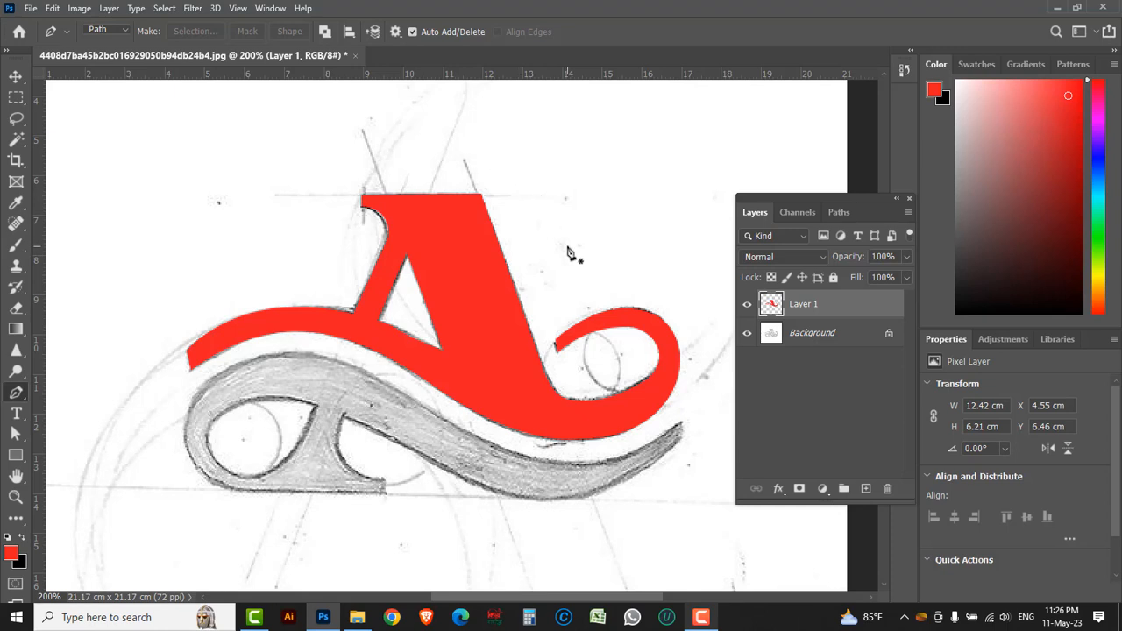
Load Path 2 as a selection and add another new layer for the lower shape
click(837, 212)
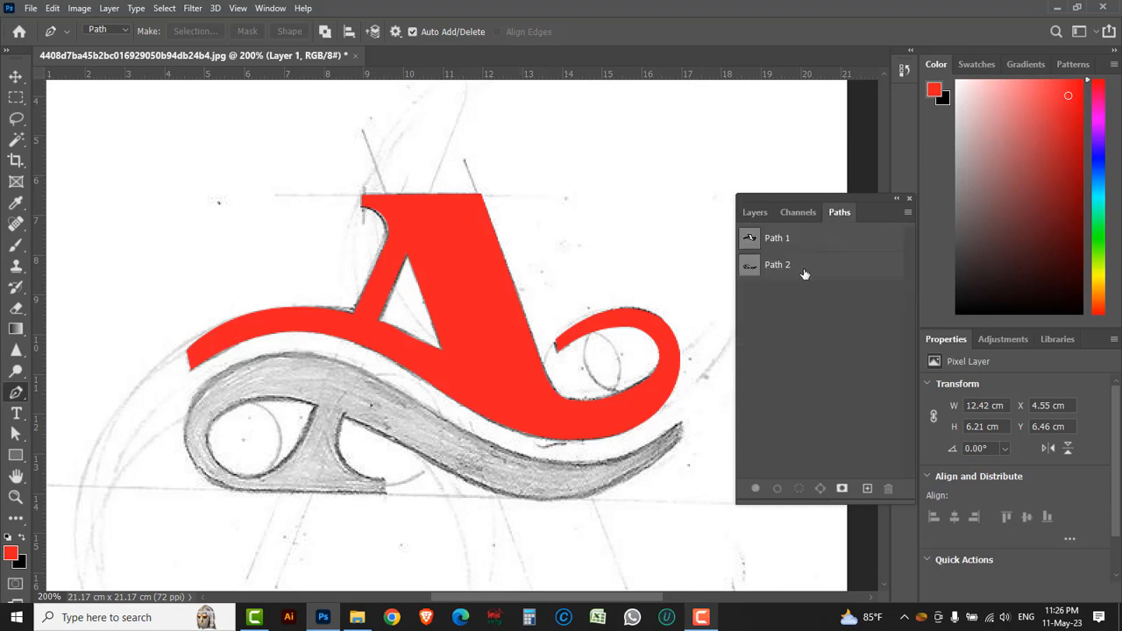
click(805, 273)
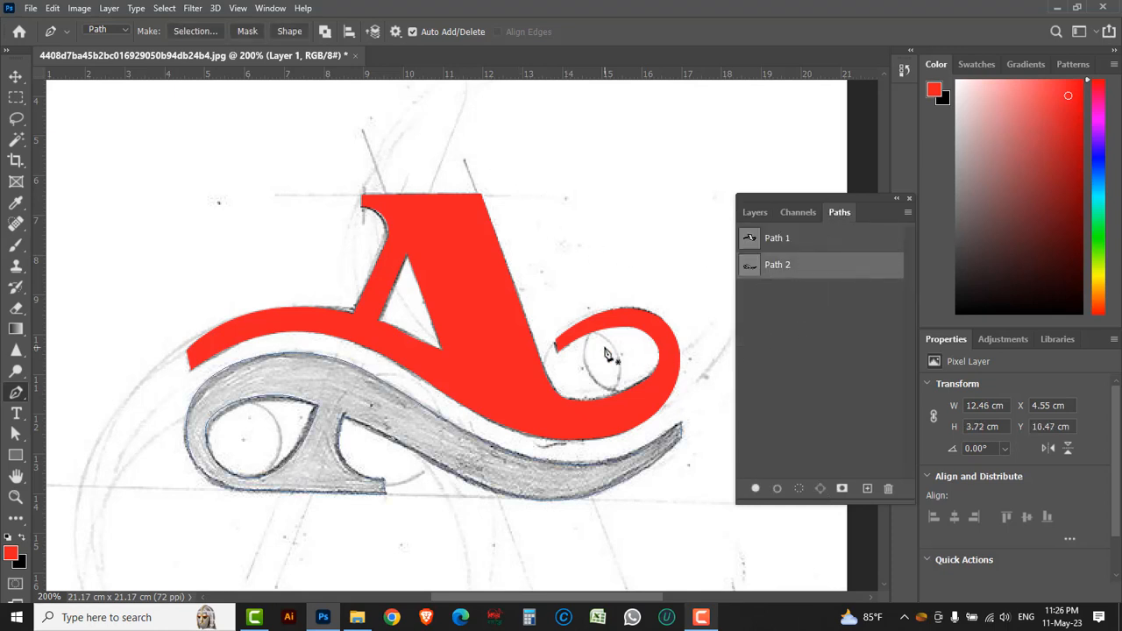
key(ctrl+Return)
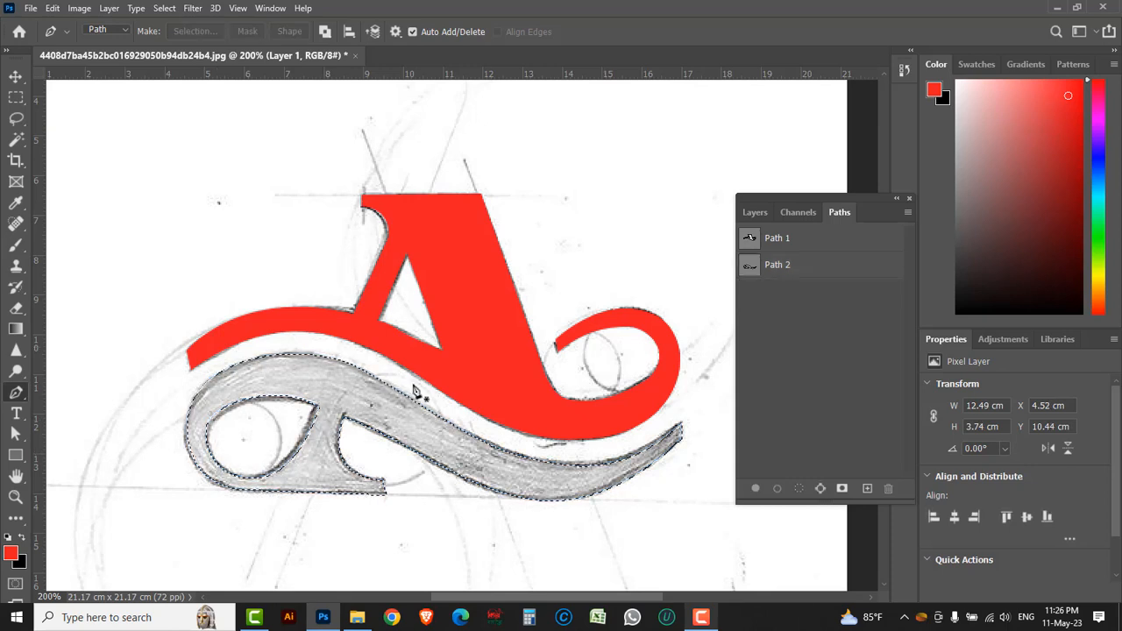
click(755, 212)
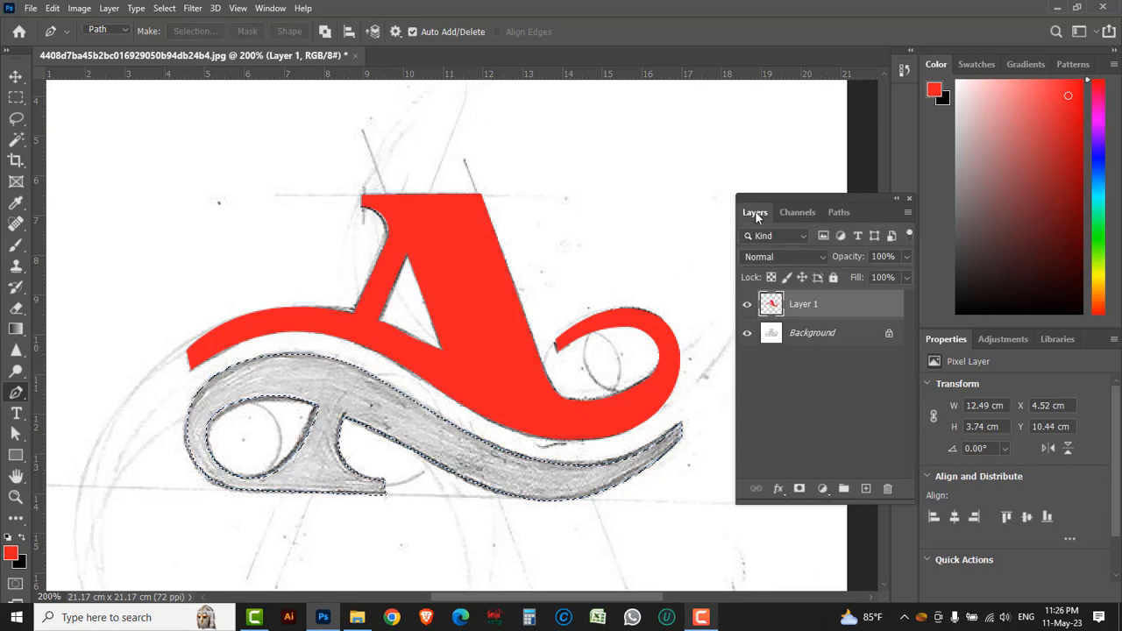
click(867, 489)
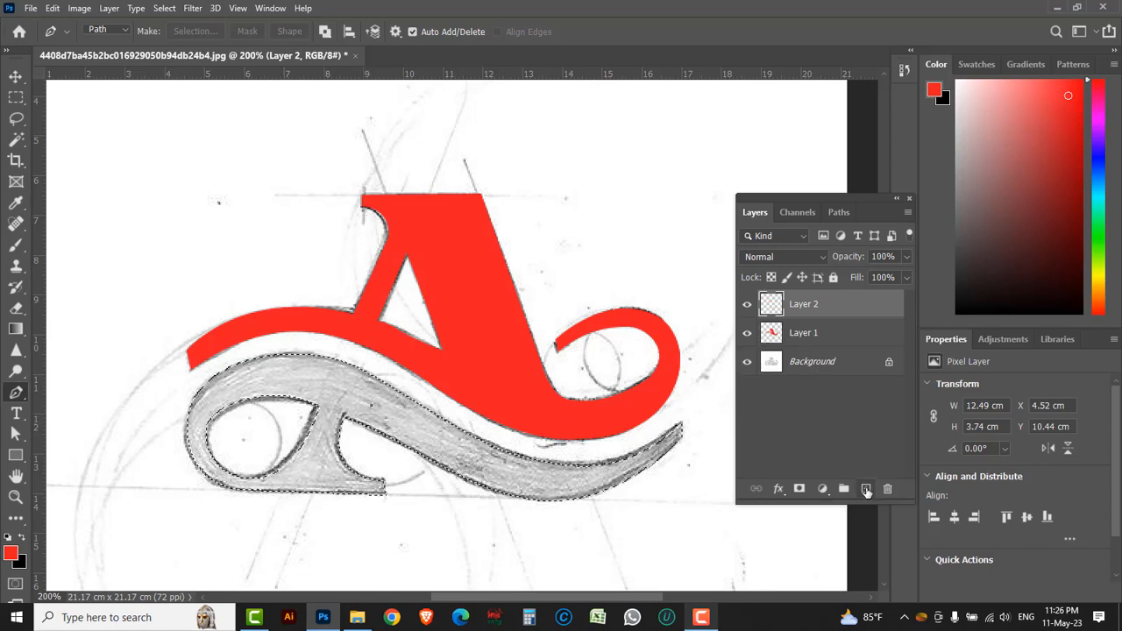
Set the foreground color to a blue of C 100, M 0, Y 0, K 0
click(11, 553)
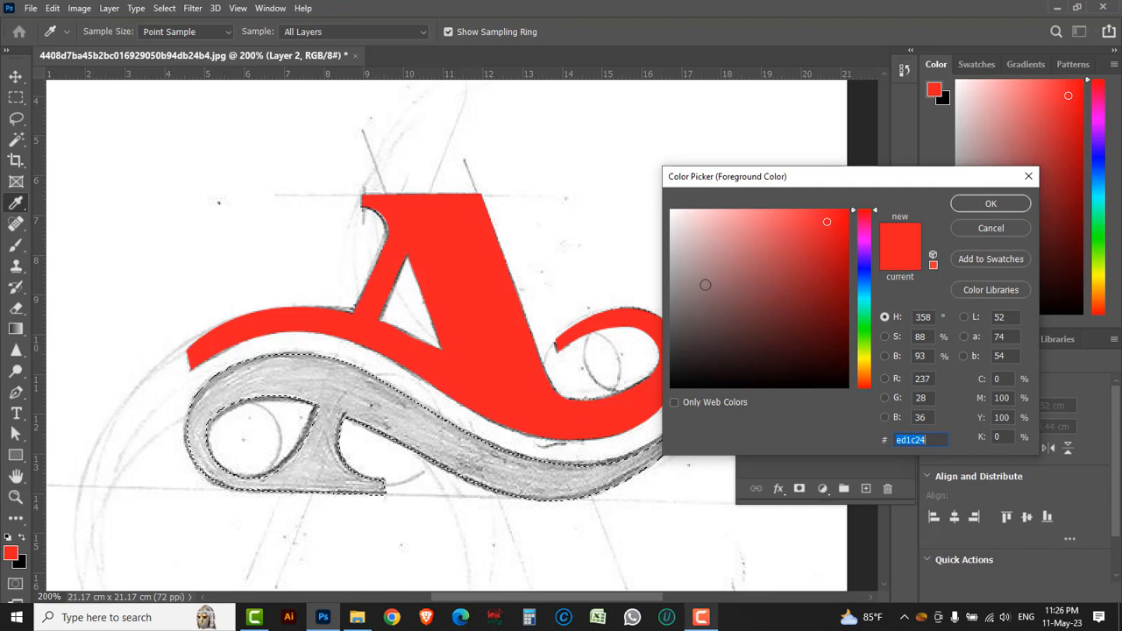
click(1008, 381)
text(100)
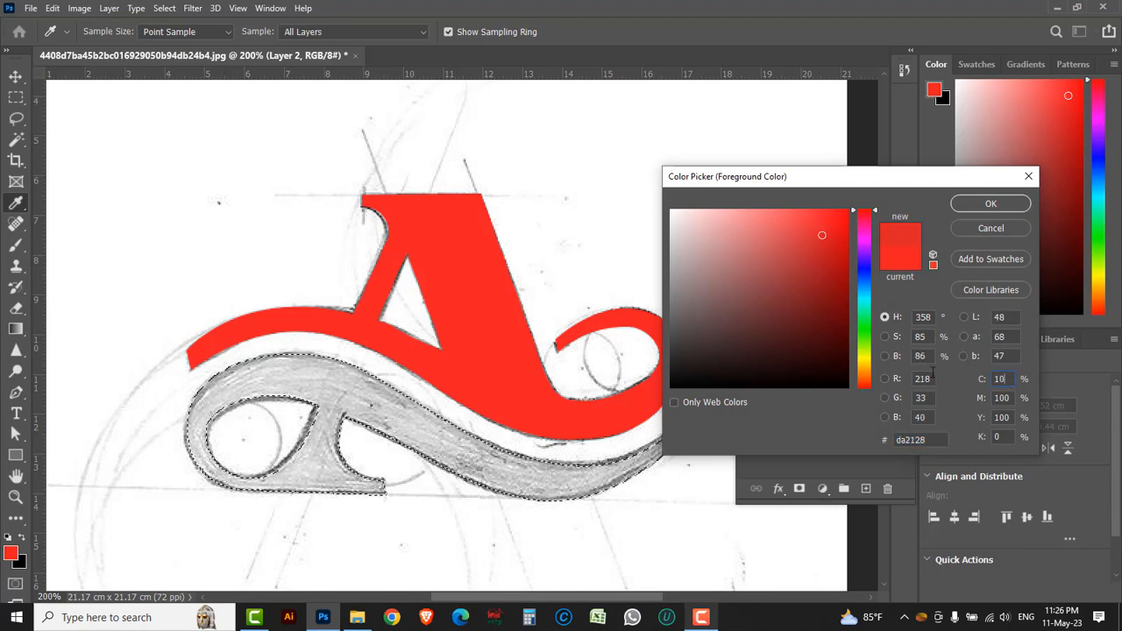
key(Tab)
text(0)
key(Tab)
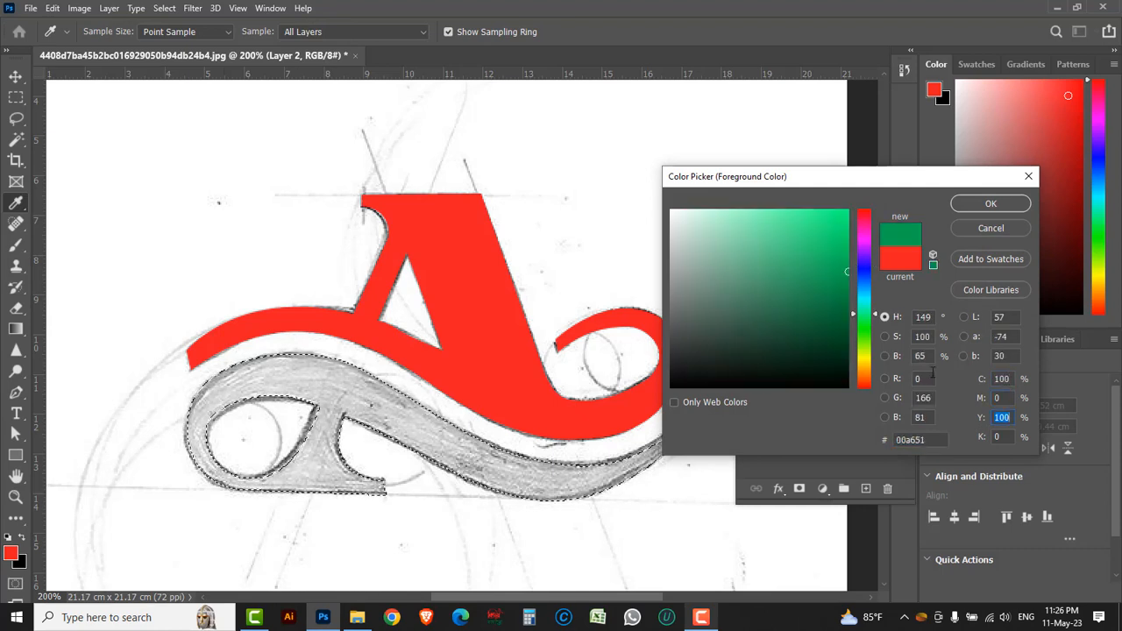
text(0)
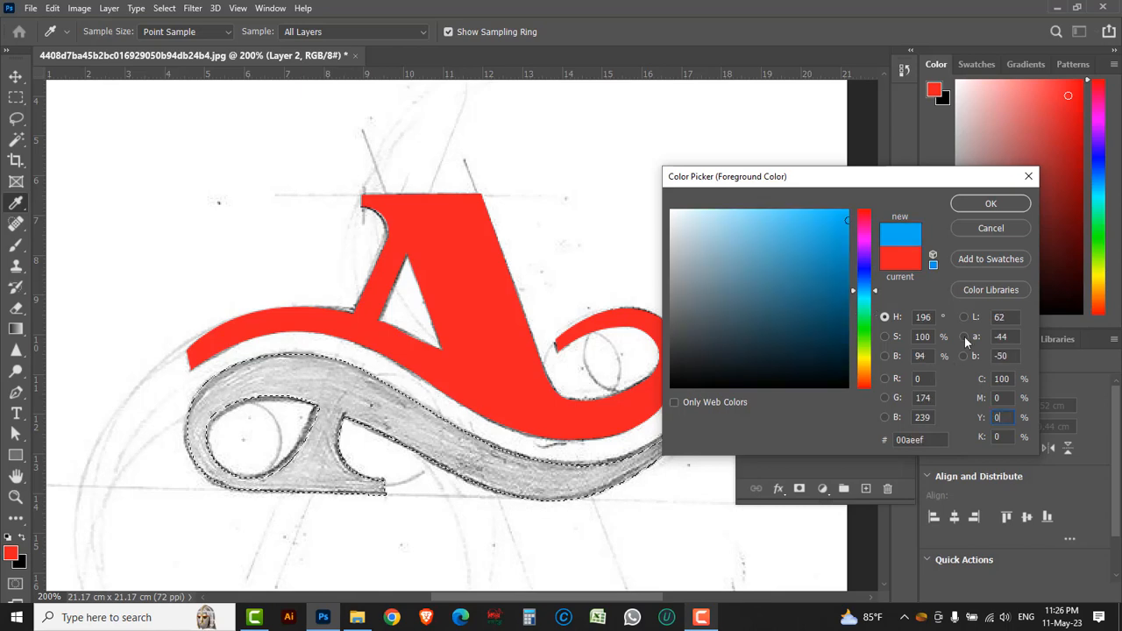
click(975, 205)
Fill the lower shape's selection on the new layer with the blue foreground color and deselect
key(p)
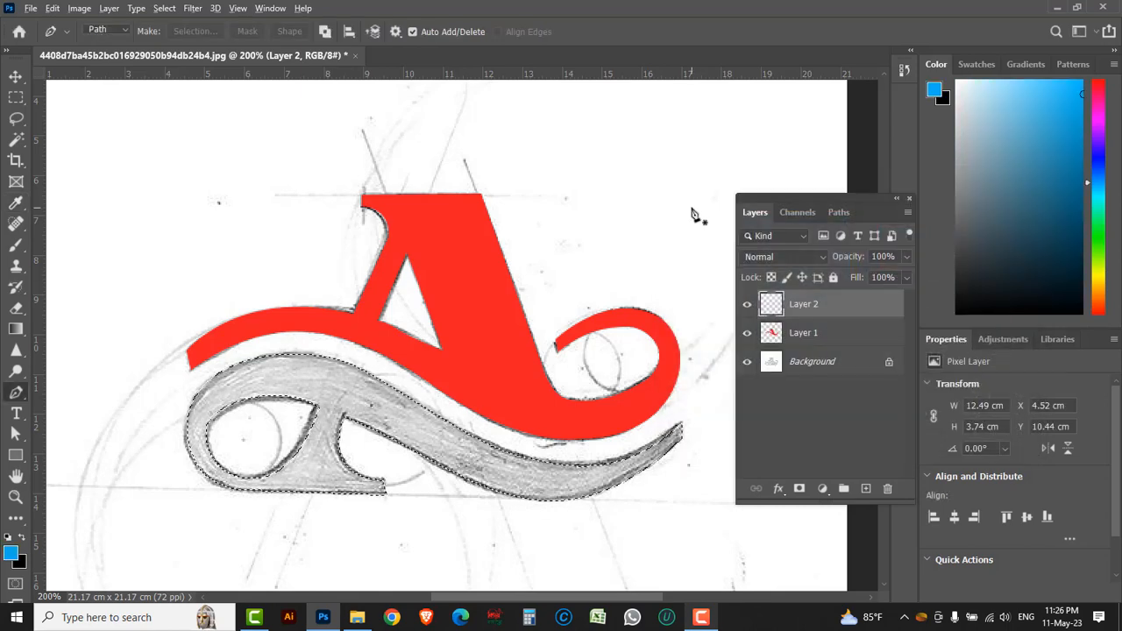
key(alt+BackSpace)
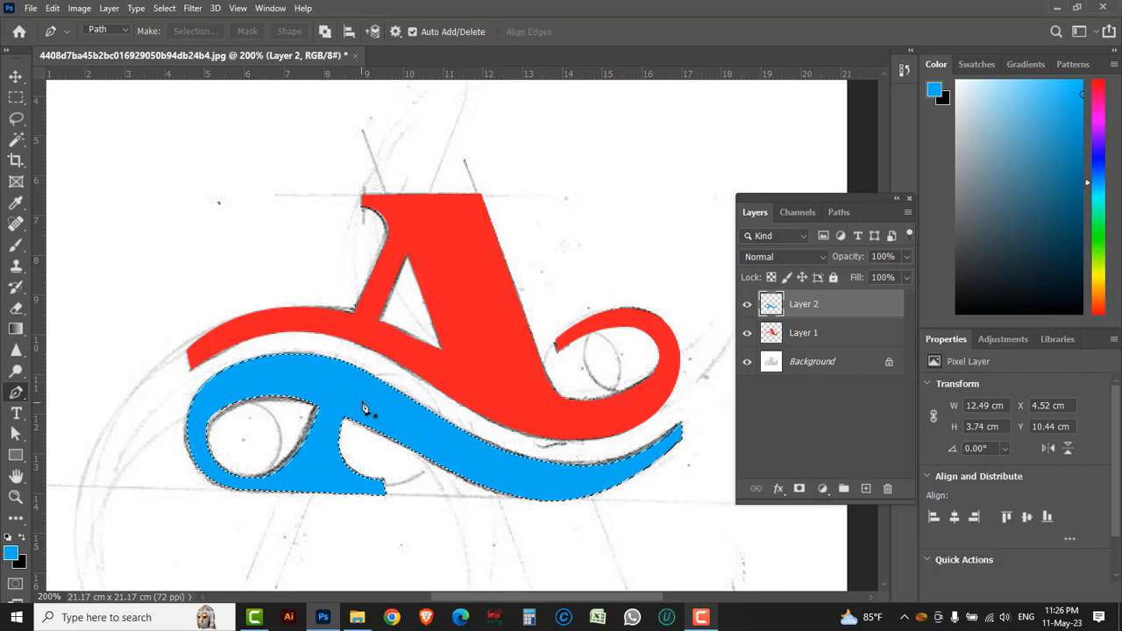
click(164, 9)
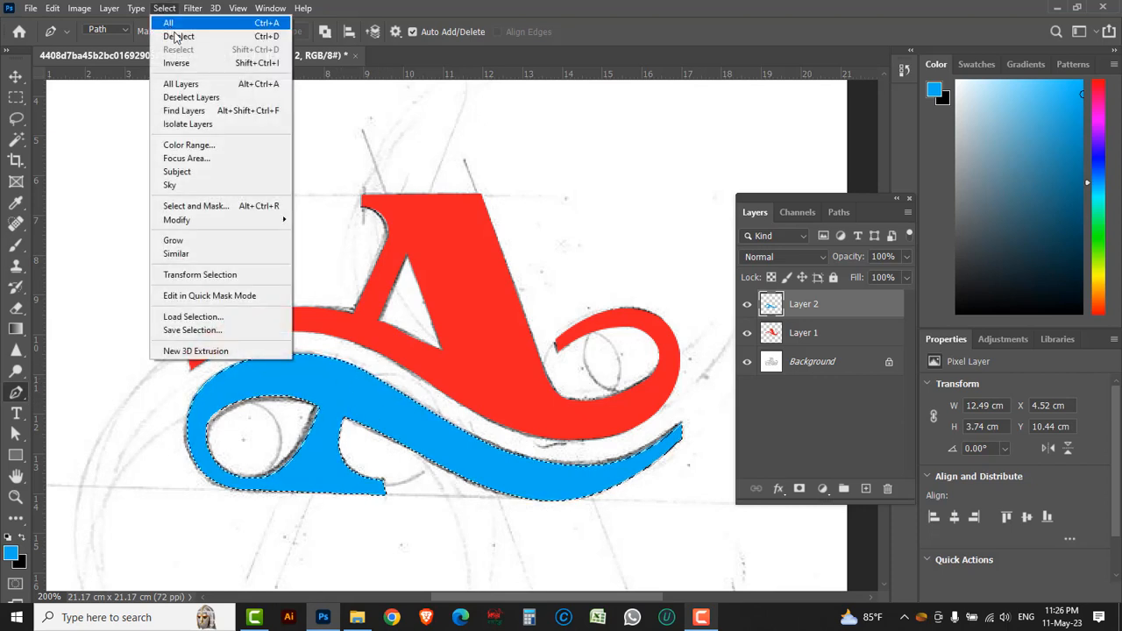
click(178, 35)
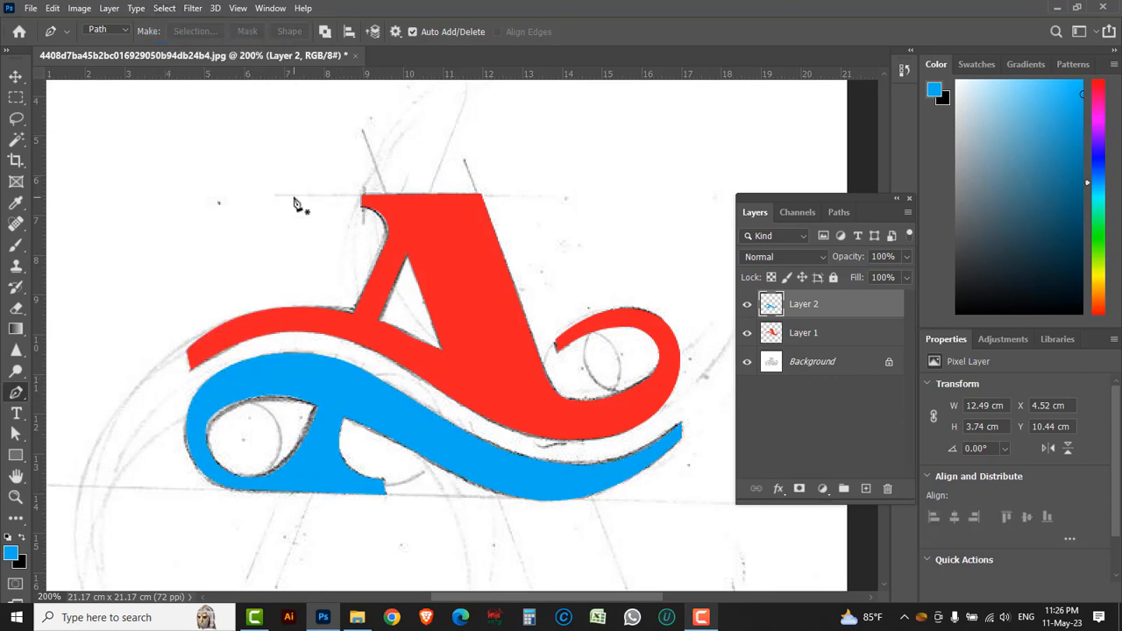
Fill the Background layer with white, using the foreground color ffffff, to cover the pencil sketch
click(854, 372)
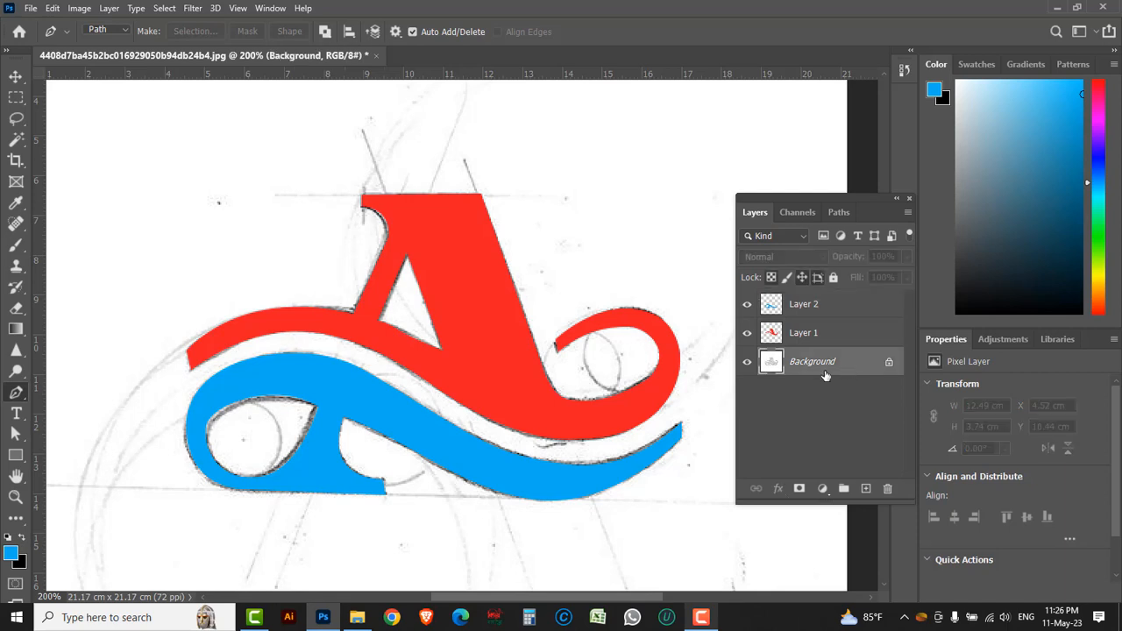
click(11, 553)
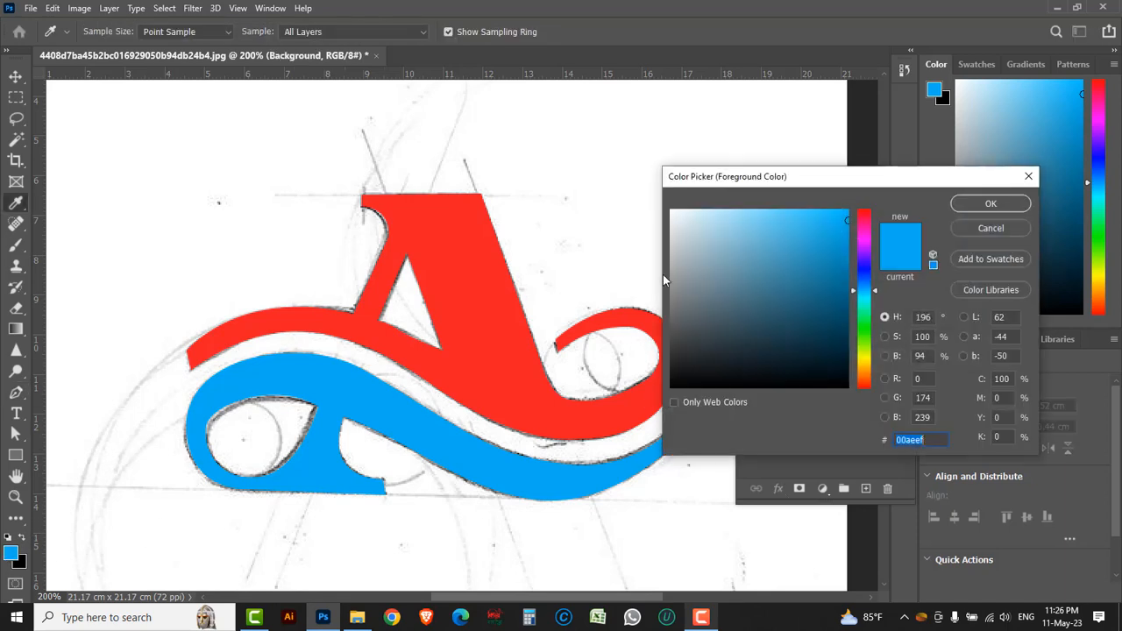
text(ffffff)
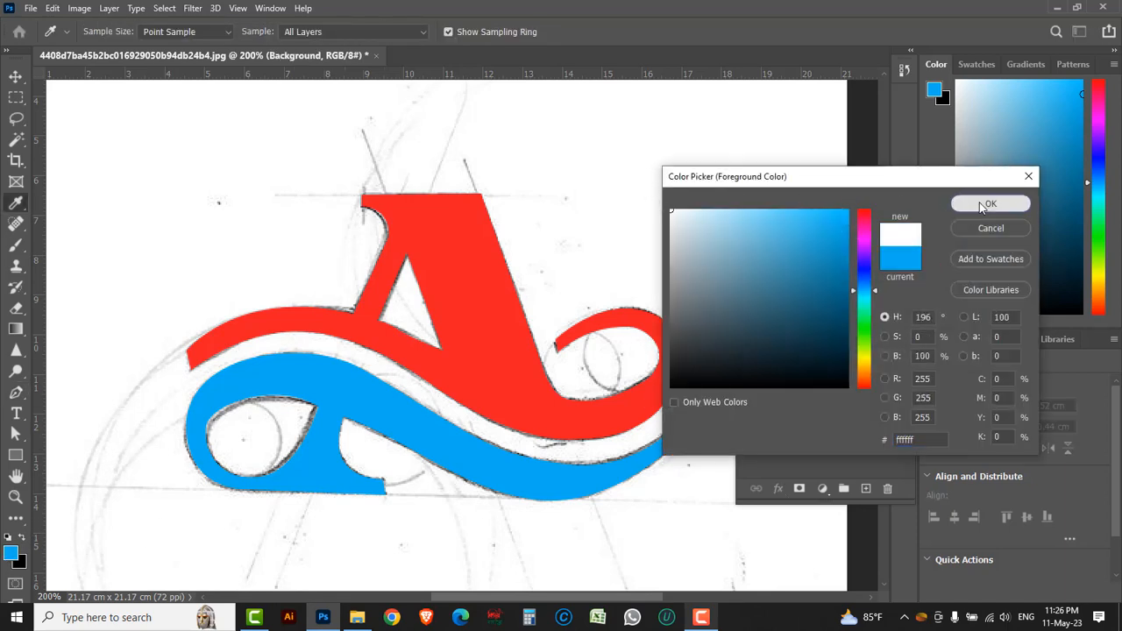
key(Return)
key(p)
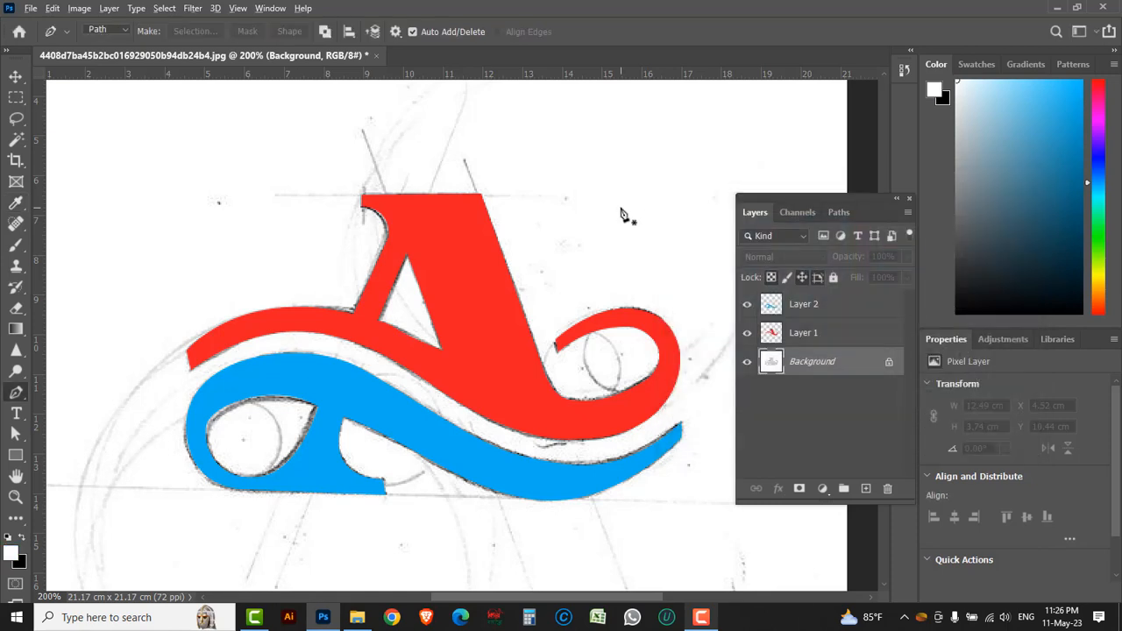
key(alt+BackSpace)
key(ctrl+minus)
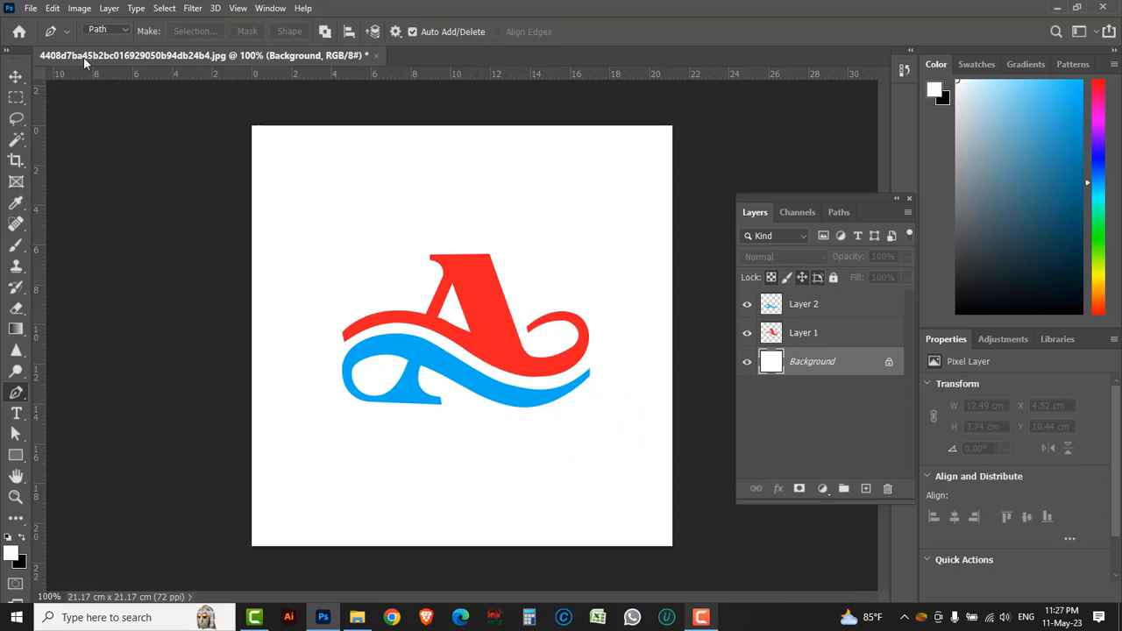
Save the layered logo as a Photoshop PSD in the Logo Design in Photoshop folder, keeping the file name and layers
click(32, 9)
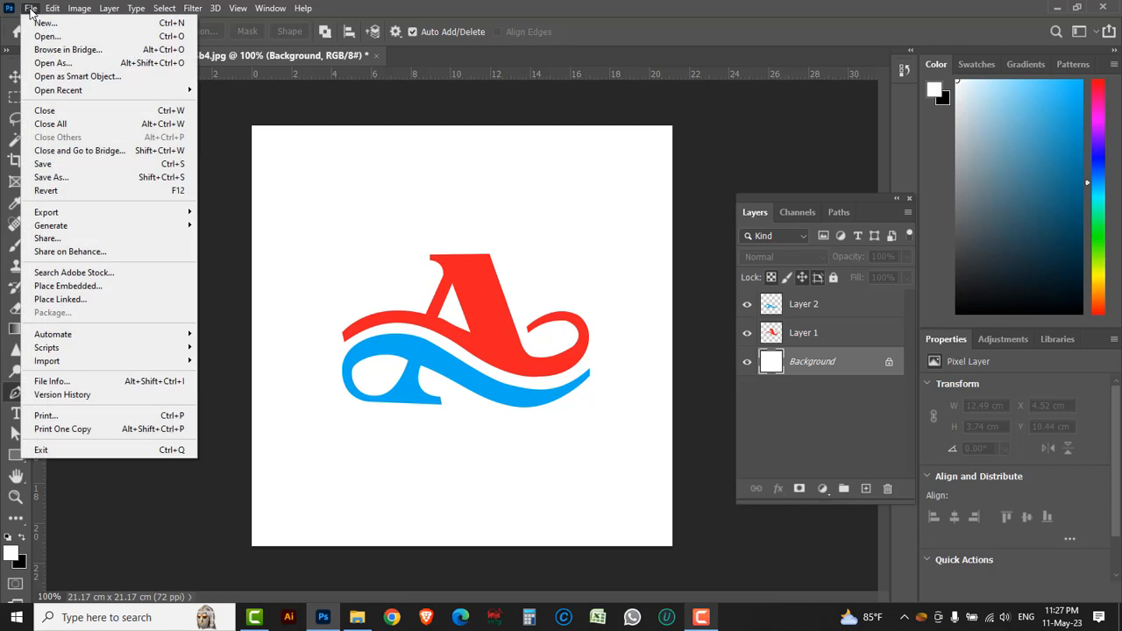
click(61, 178)
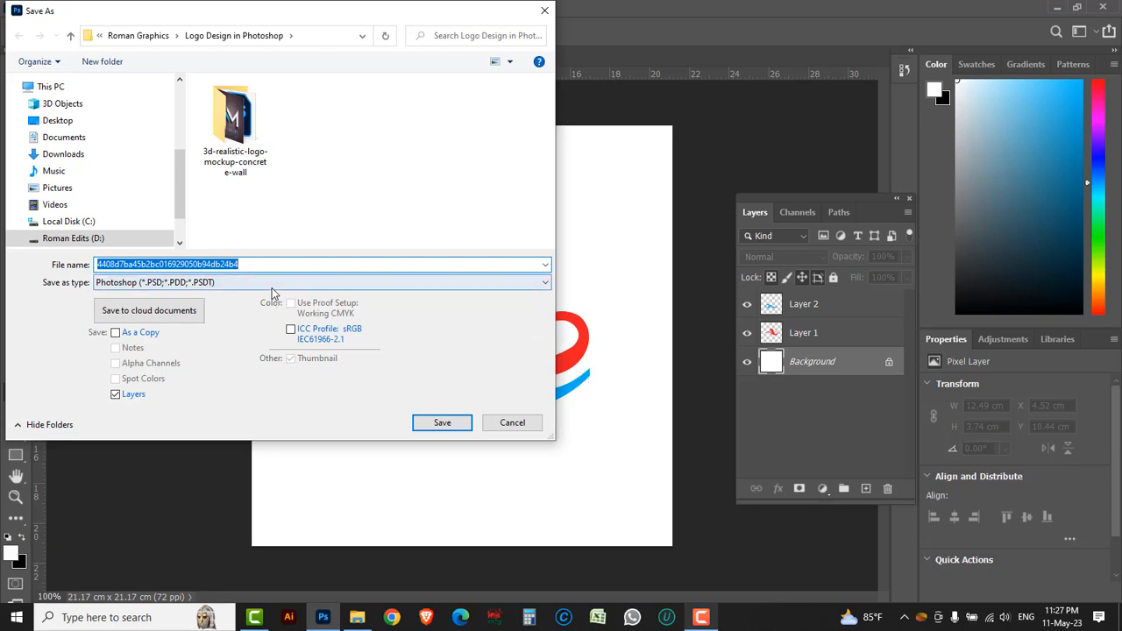
click(445, 425)
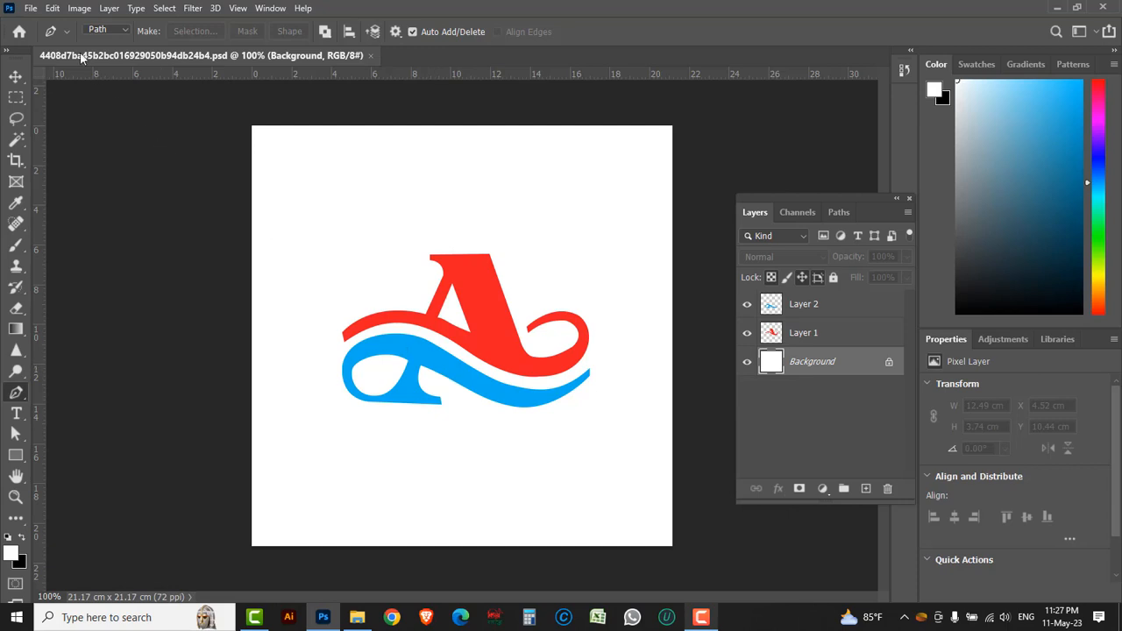
Save a JPEG copy of the logo in the same folder, replacing the existing sketch JPG and accepting the JPEG options
click(30, 7)
mouse_move(77, 215)
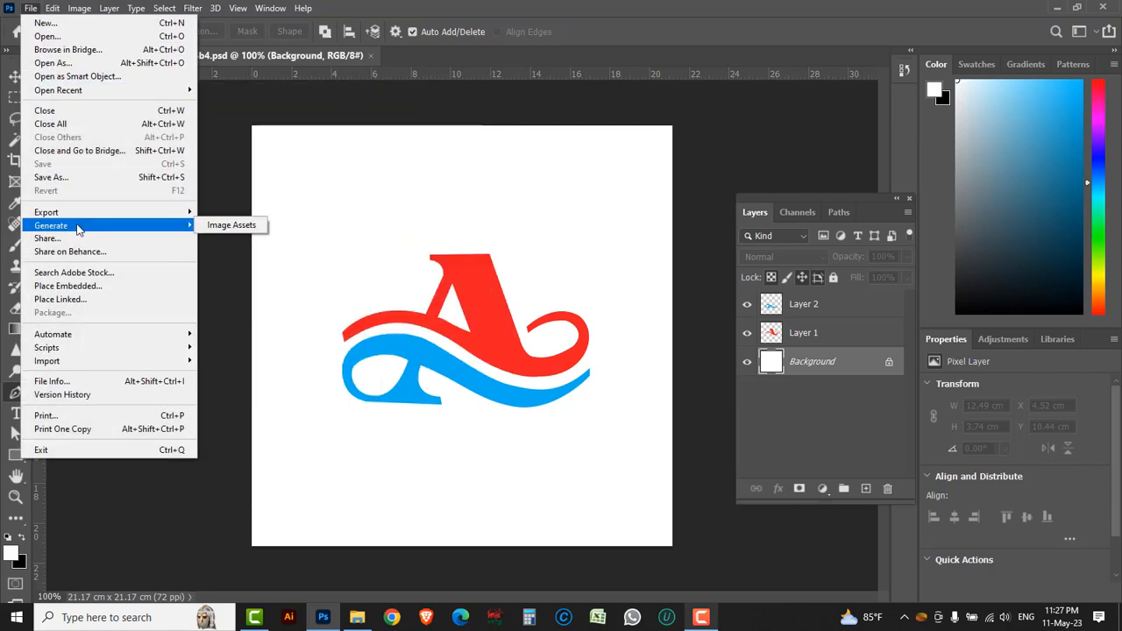
click(70, 177)
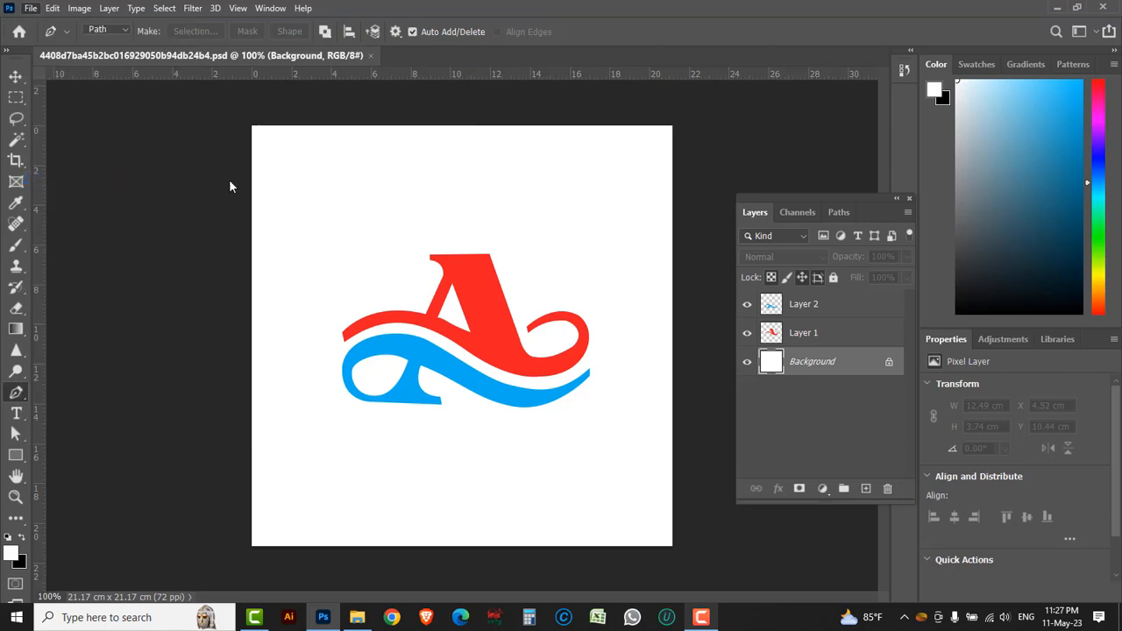
click(455, 283)
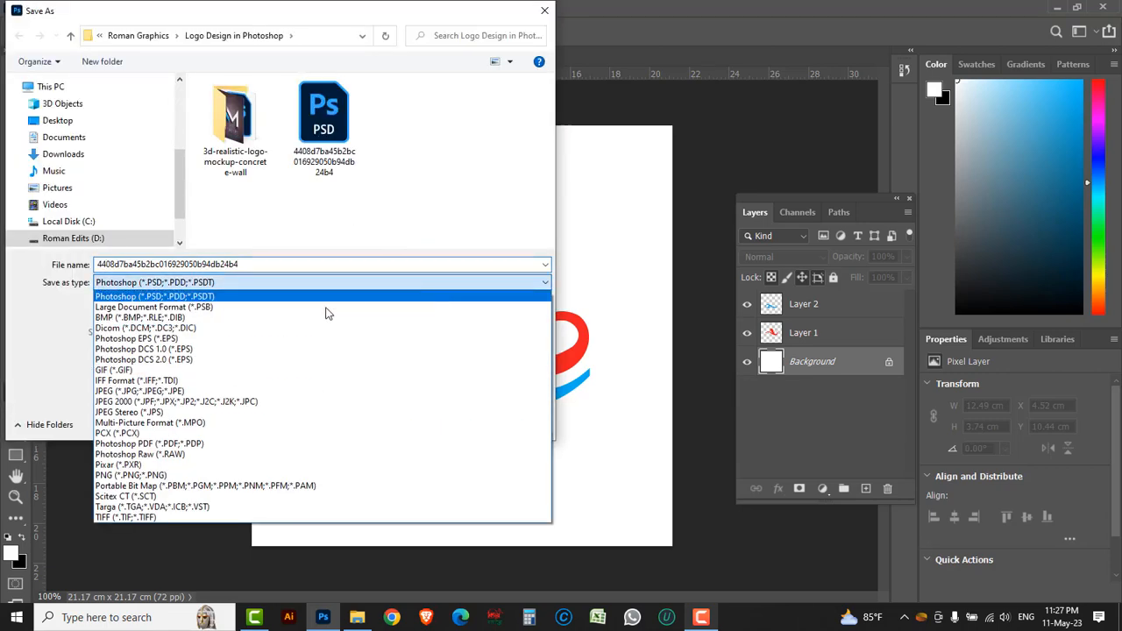
click(181, 392)
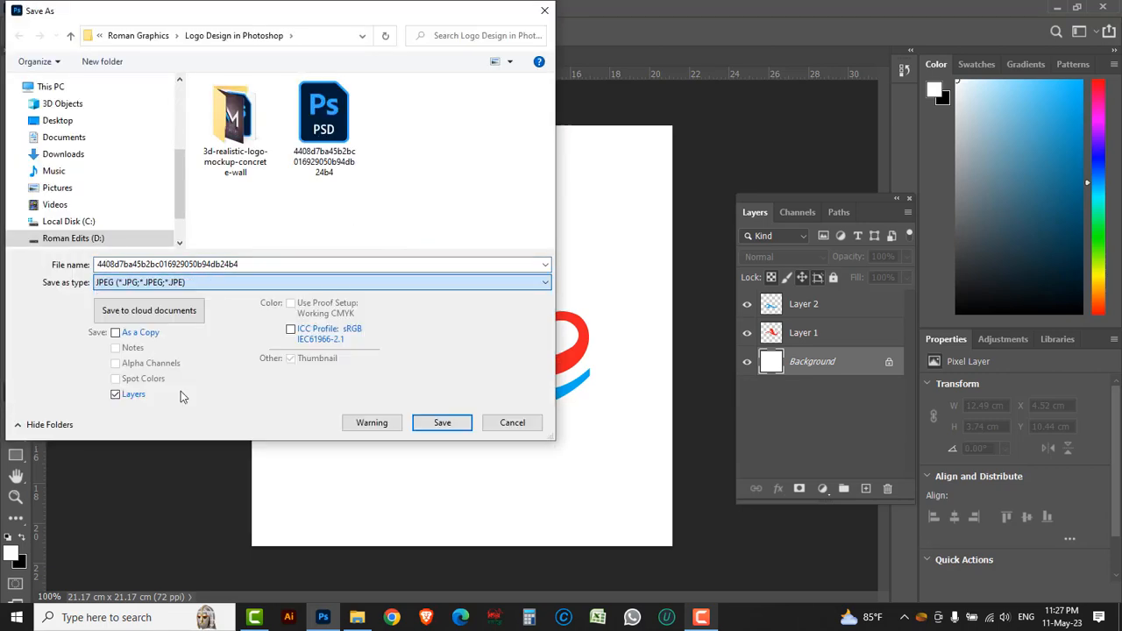
click(443, 424)
click(598, 312)
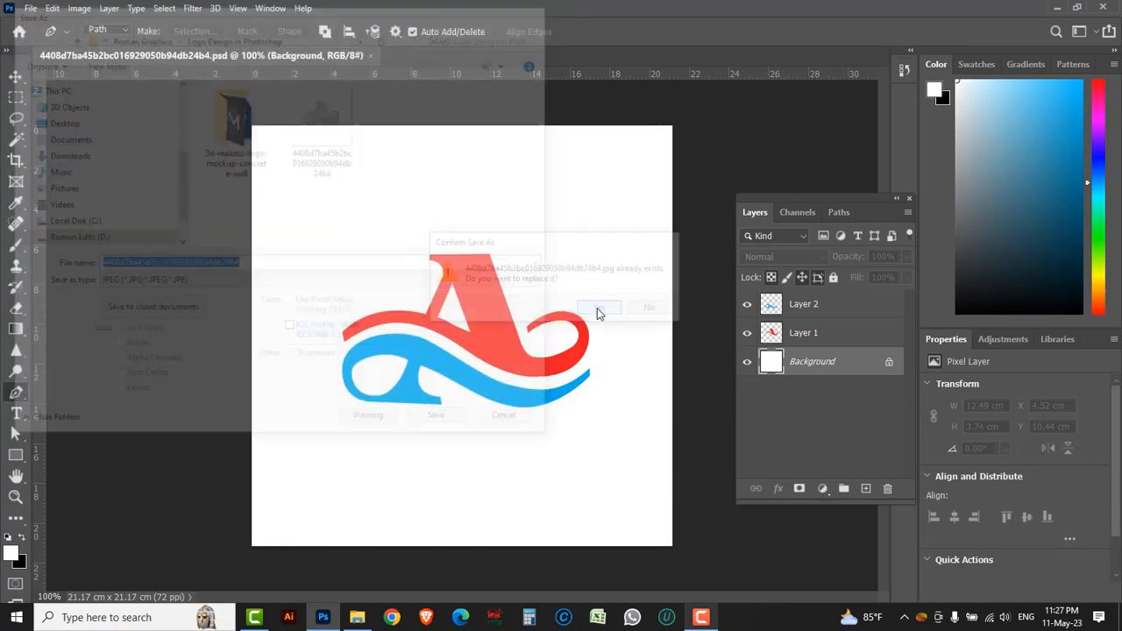
click(498, 215)
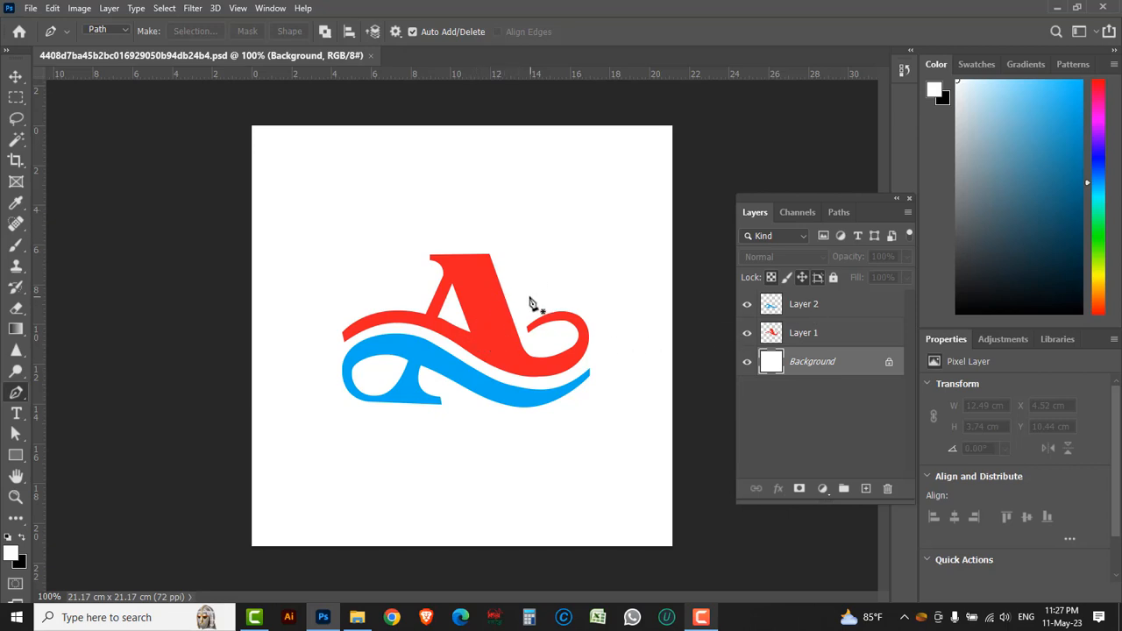
Open m001t0046_3d_logo_mockup_b_08nov22 PSD from the 3d-realistic-logo-mockup-concrete-wall folder and open its "Your design here" smart object for editing
click(33, 8)
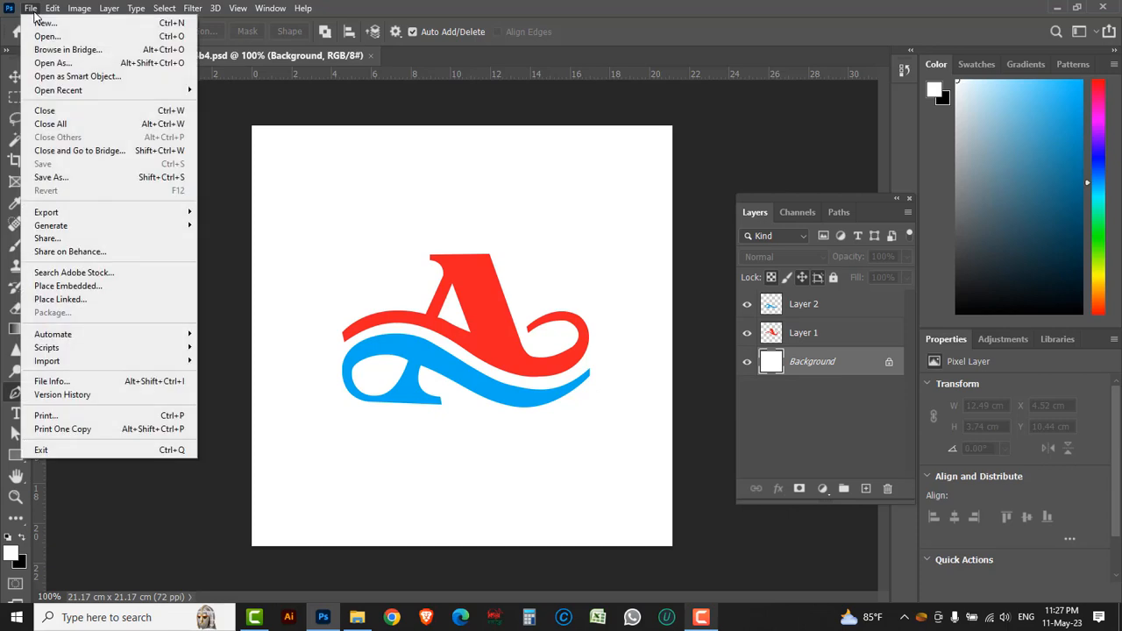
click(45, 37)
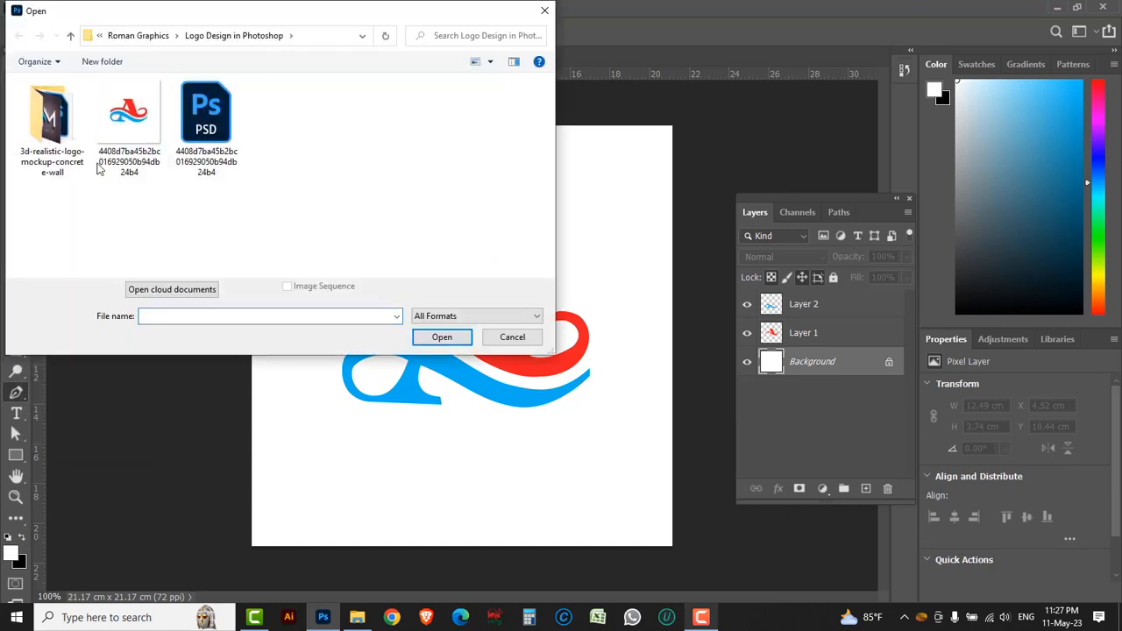
double_click(63, 139)
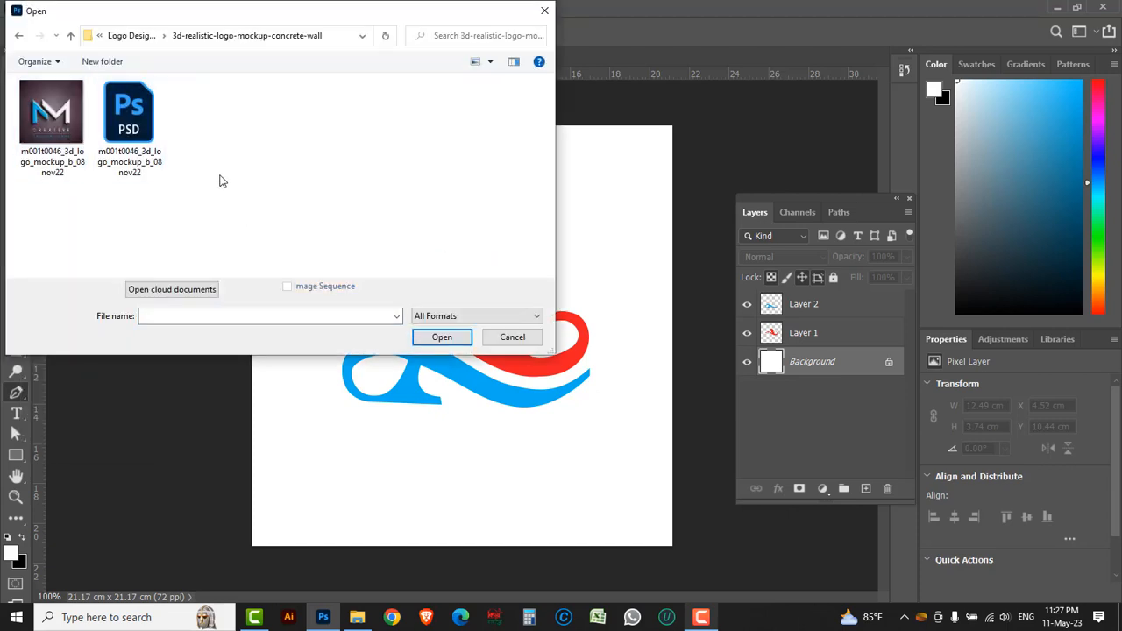
click(134, 129)
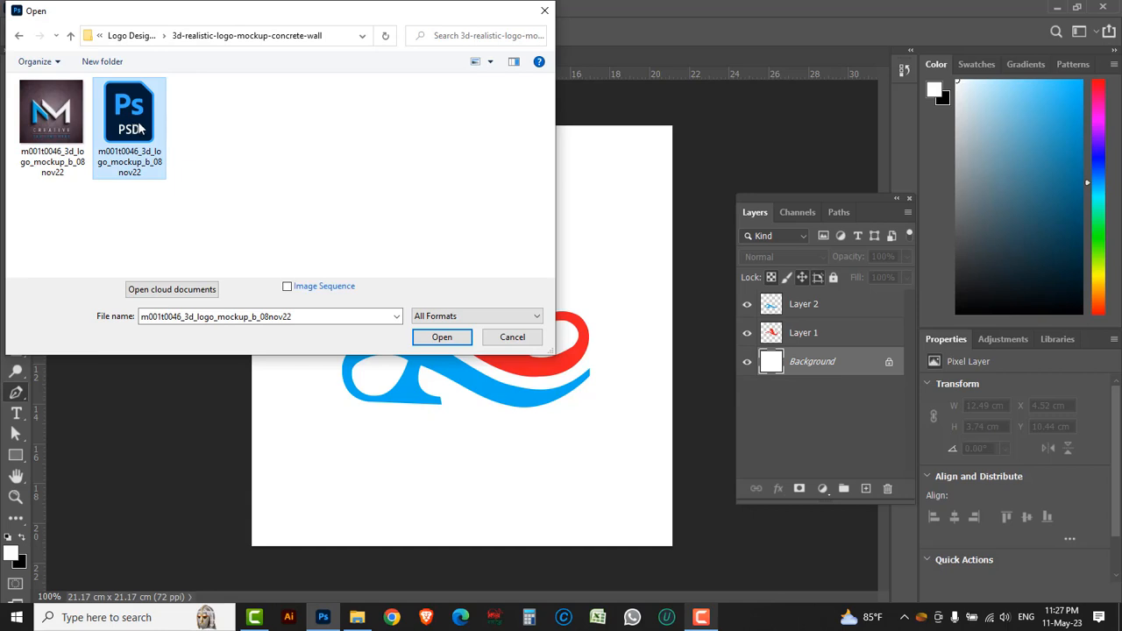
click(438, 338)
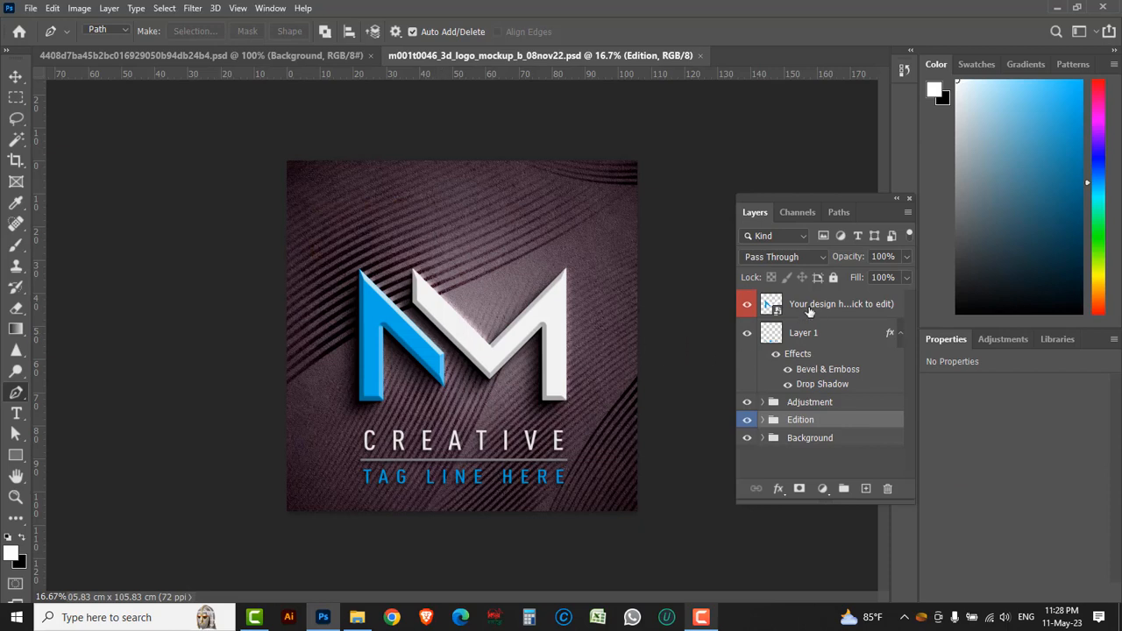
click(818, 309)
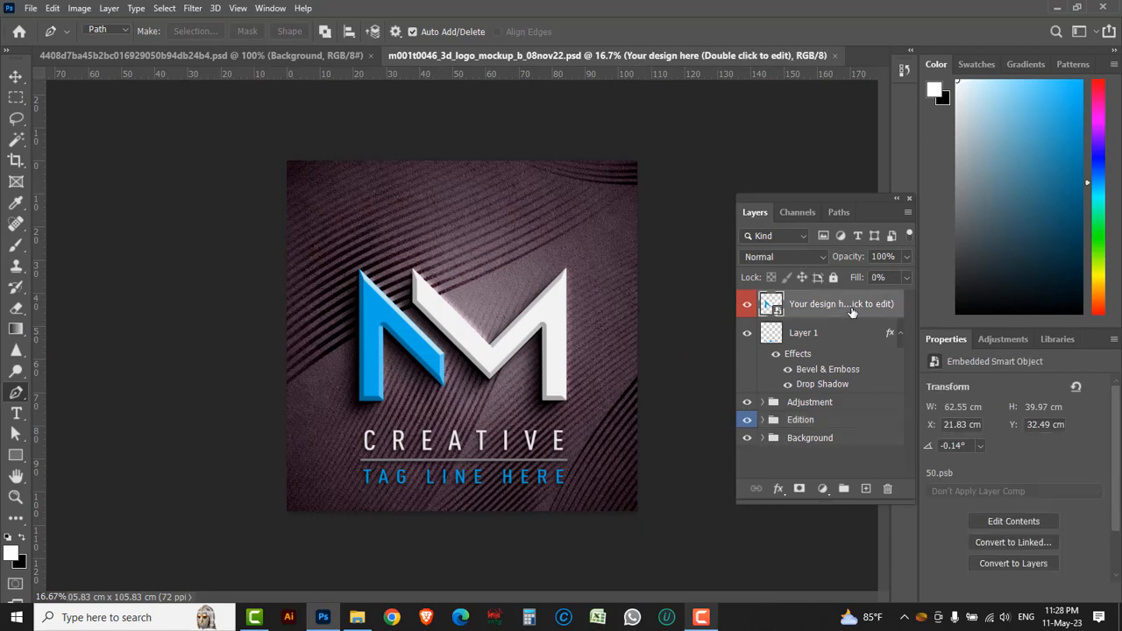
double_click(769, 303)
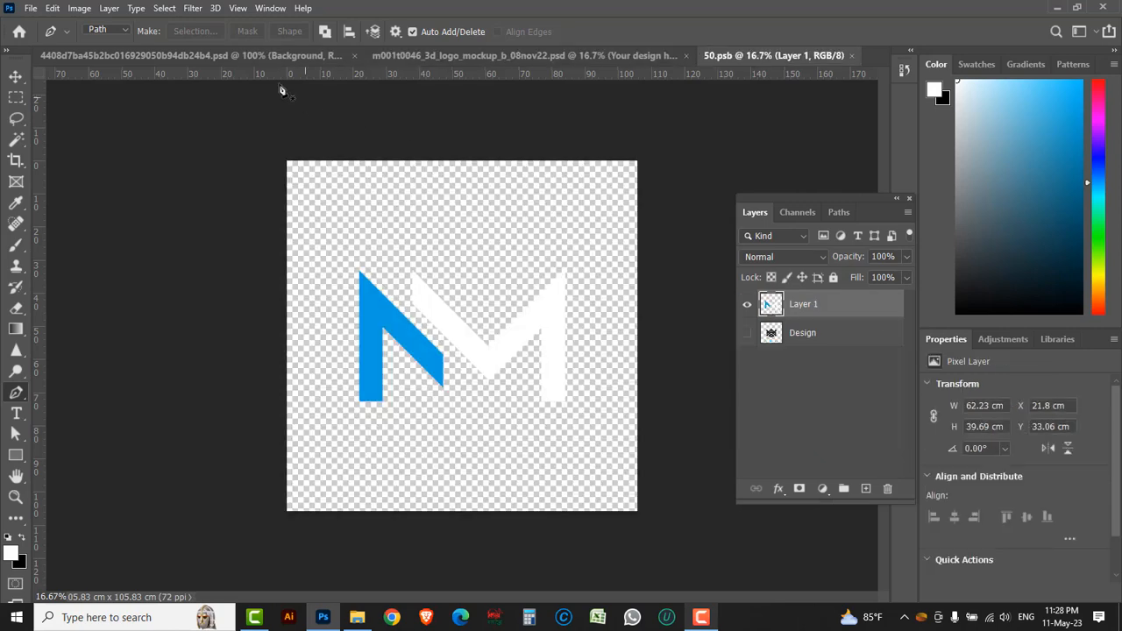
In the A logo document, merge the red Layer 1 and the blue Layer 2 into one layer
click(202, 57)
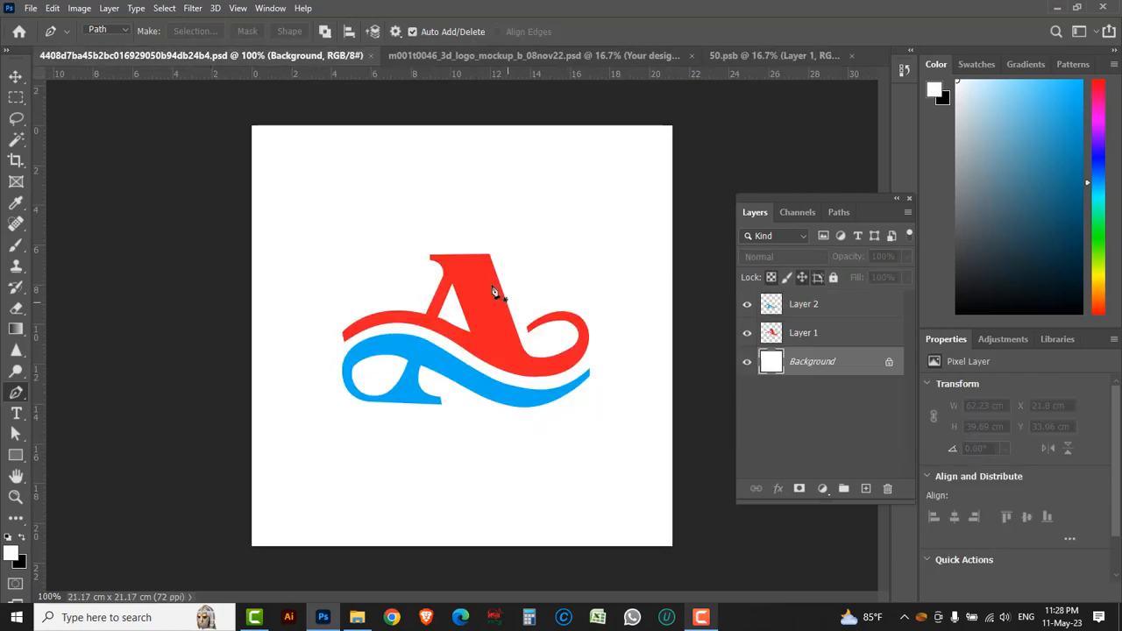
click(831, 336)
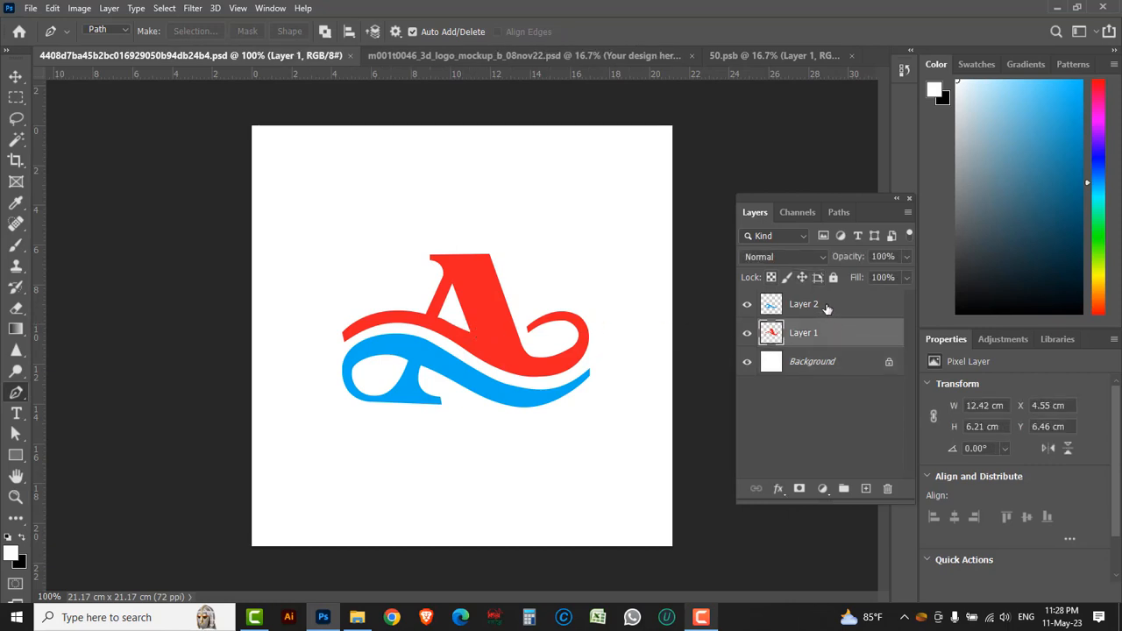
shift+click(826, 306)
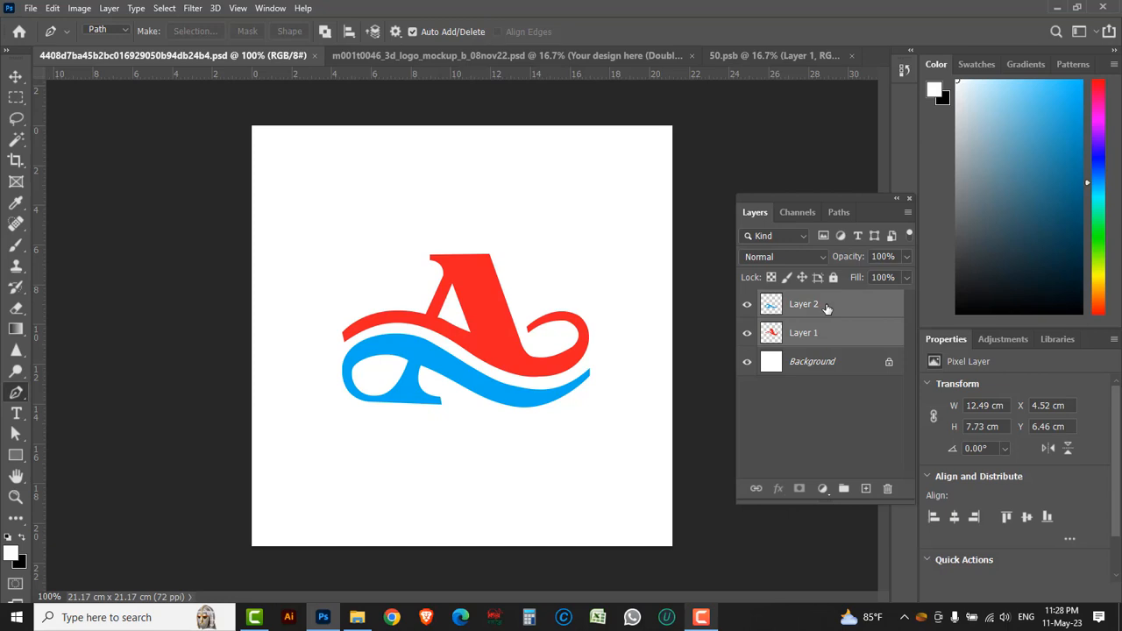
click(908, 213)
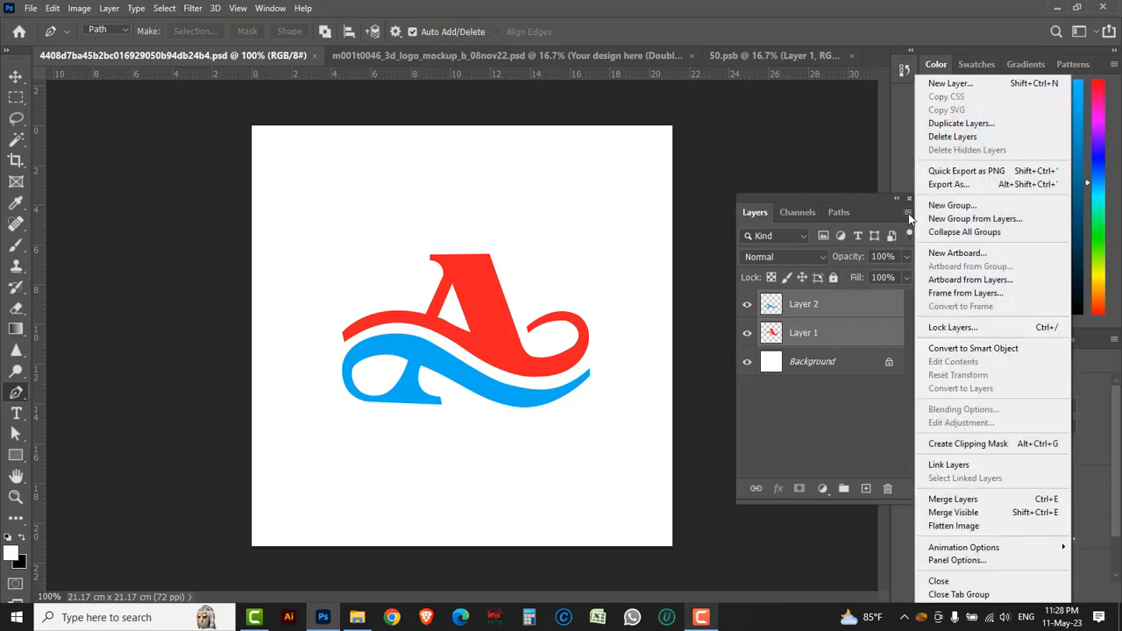
click(951, 500)
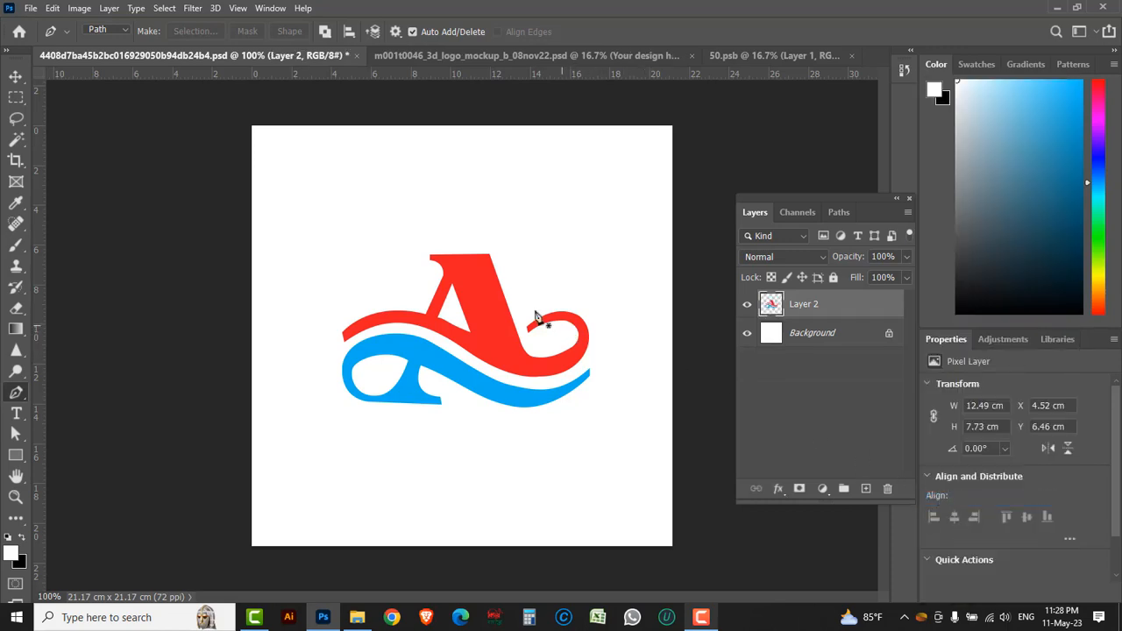
Move the merged A logo into 50.psb, scale it to about 594%, and center it over the M design
click(18, 77)
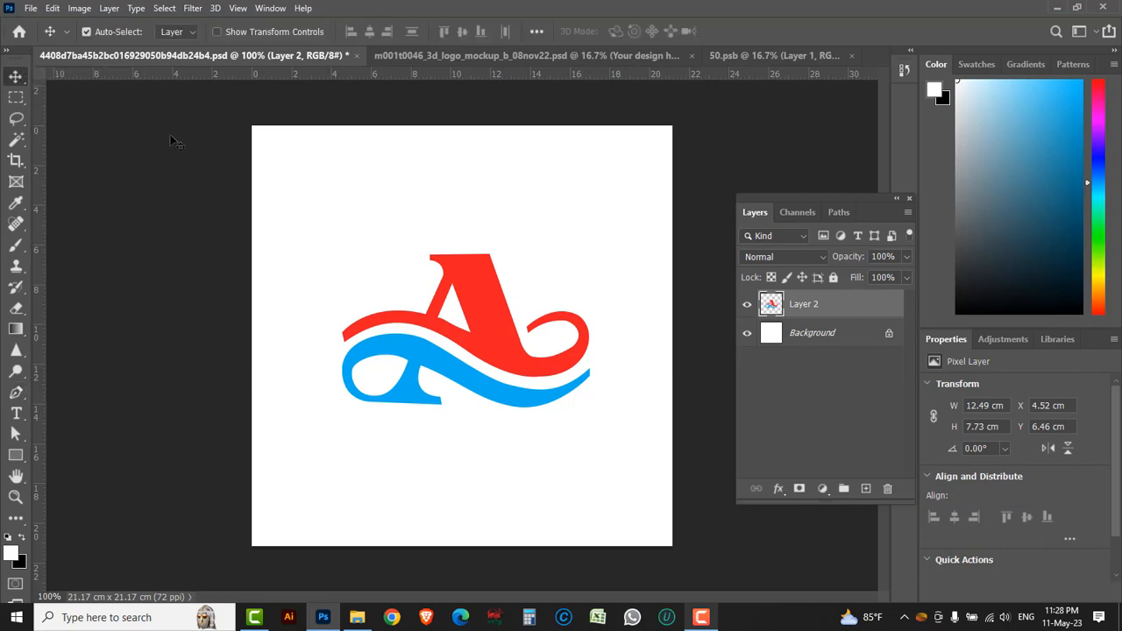
mouse_move(480, 314)
mouse_down()
mouse_move(566, 213)
mouse_move(733, 65)
mouse_move(661, 110)
mouse_move(488, 325)
mouse_up()
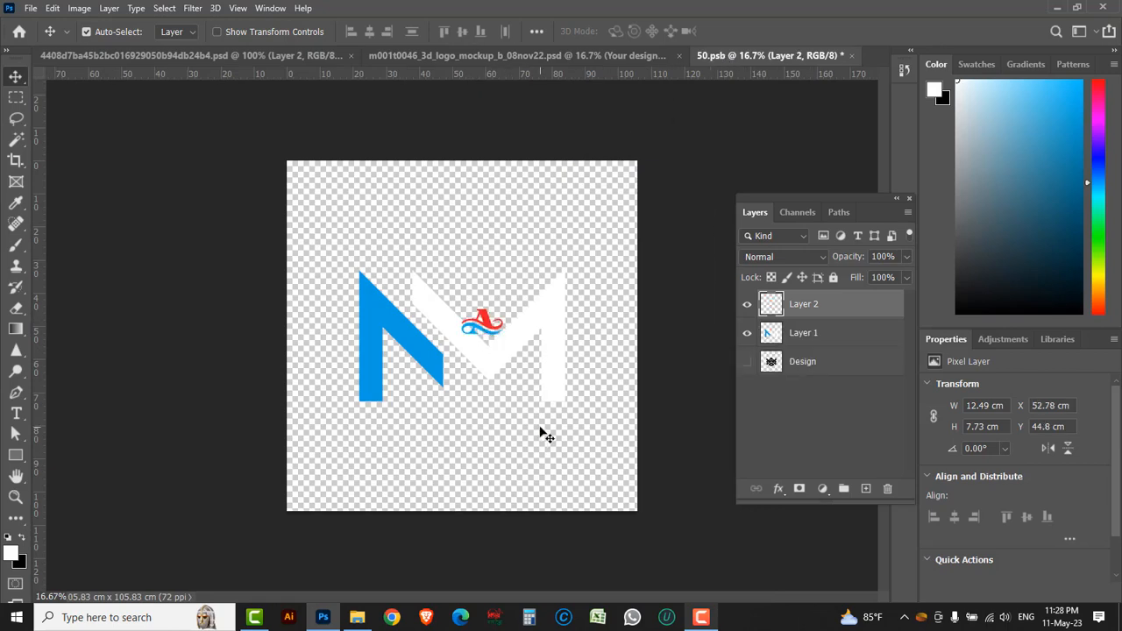
key(ctrl+t)
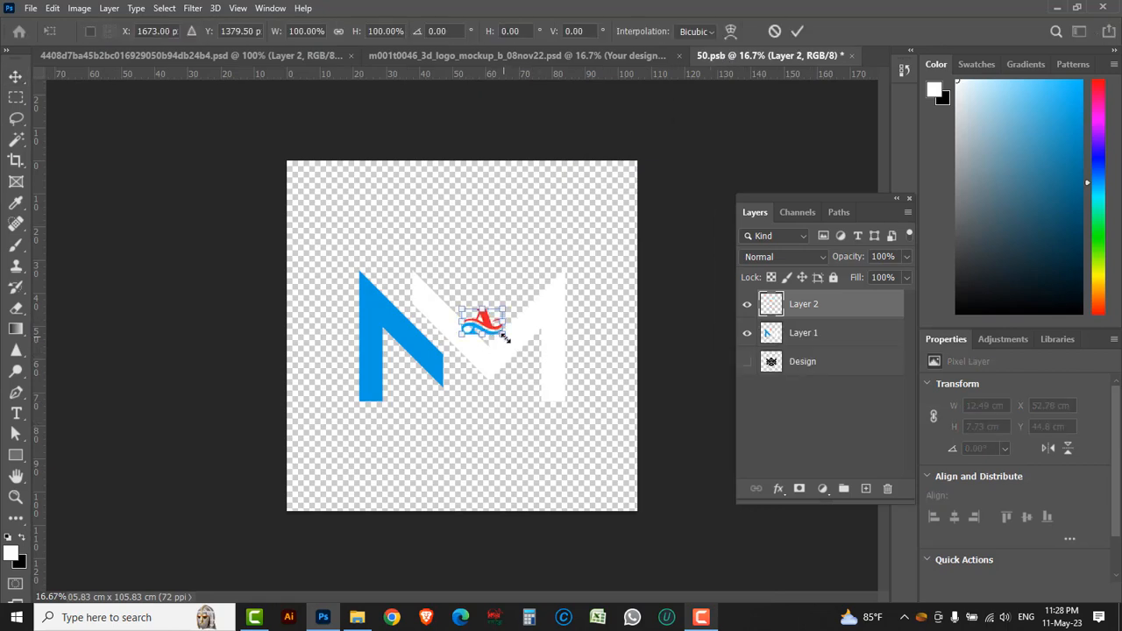
drag(504, 337, 484, 348)
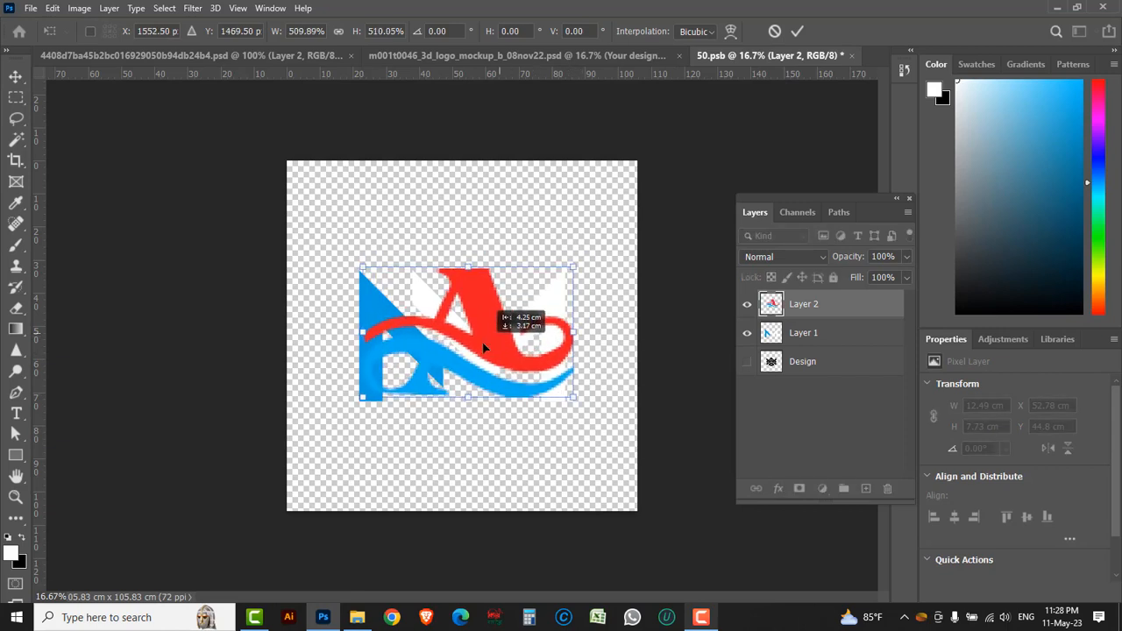
drag(572, 399, 586, 406)
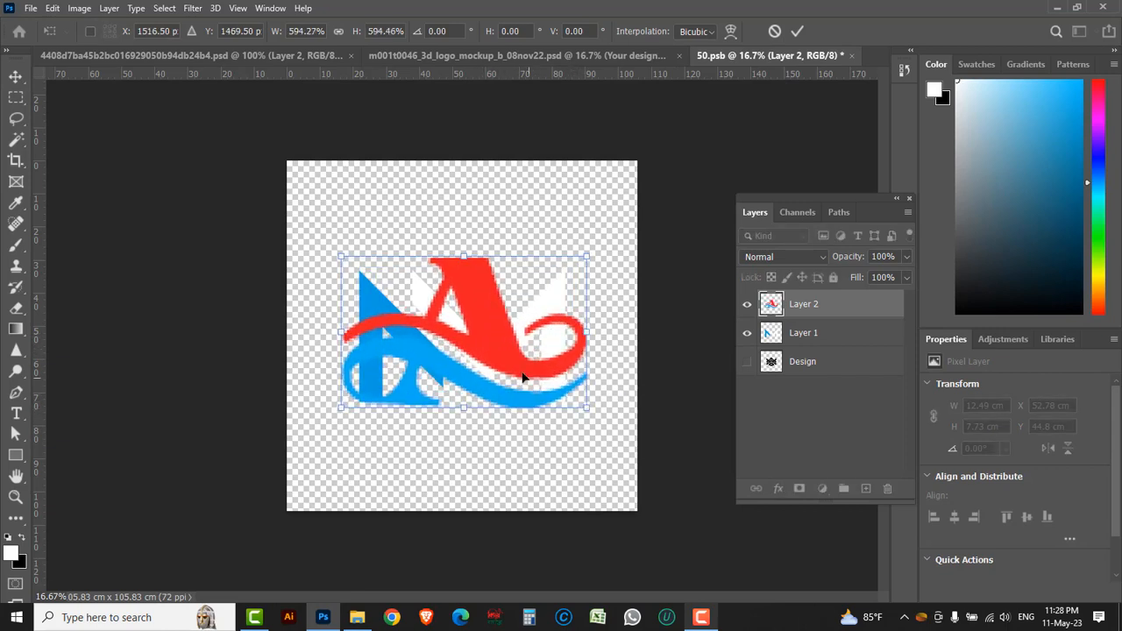
drag(524, 377, 517, 374)
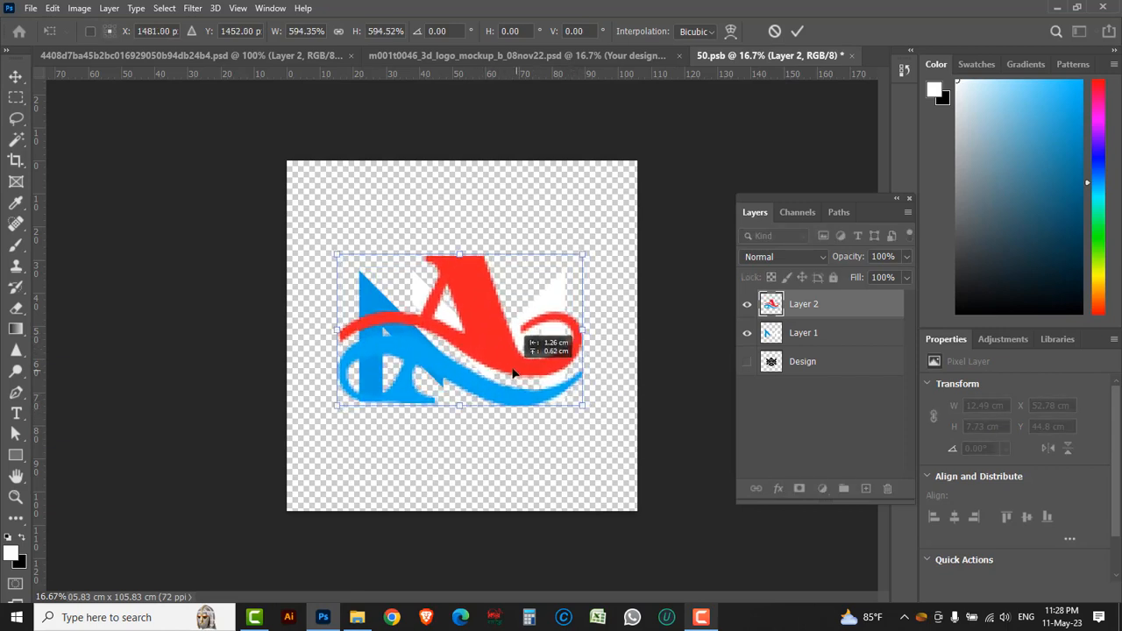
click(797, 32)
Hide the original M design on Layer 1 in 50.psb and save the smart object contents
click(841, 333)
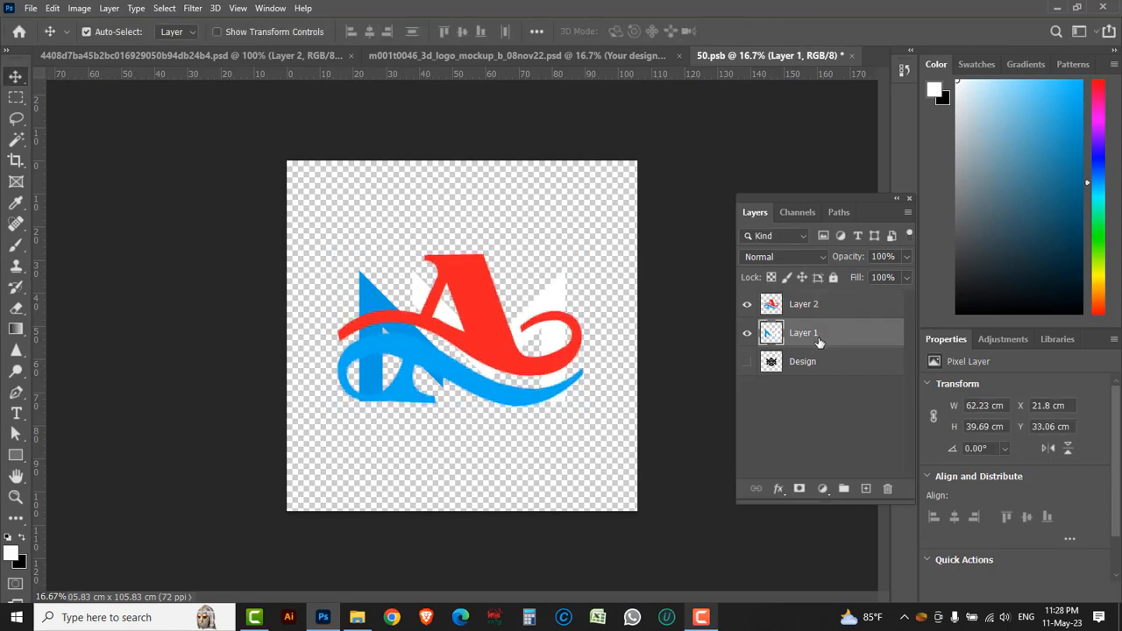
click(747, 335)
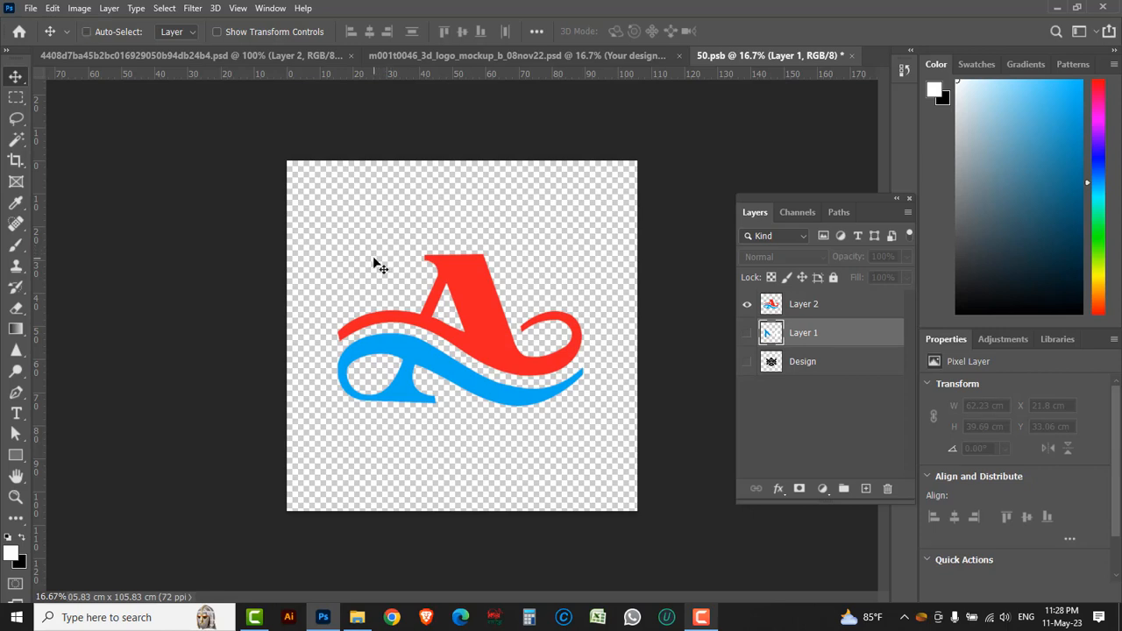
key(ctrl+s)
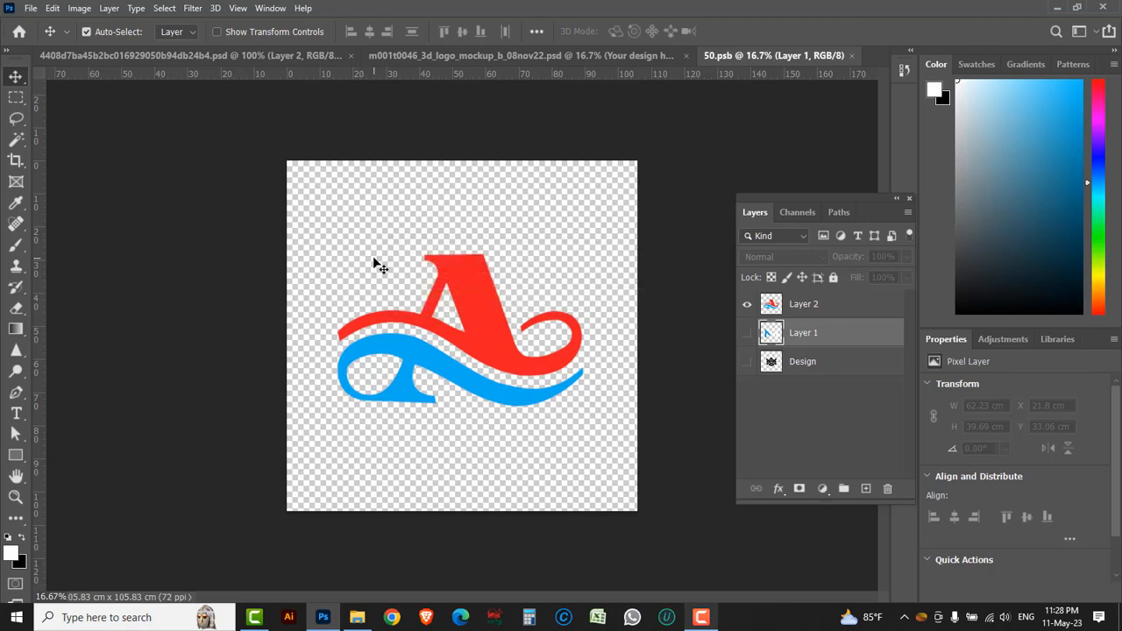
Switch to the m001t0046_3d_logo_mockup_b_08nov22 document and examine the A logo rendered in the mockup
click(417, 57)
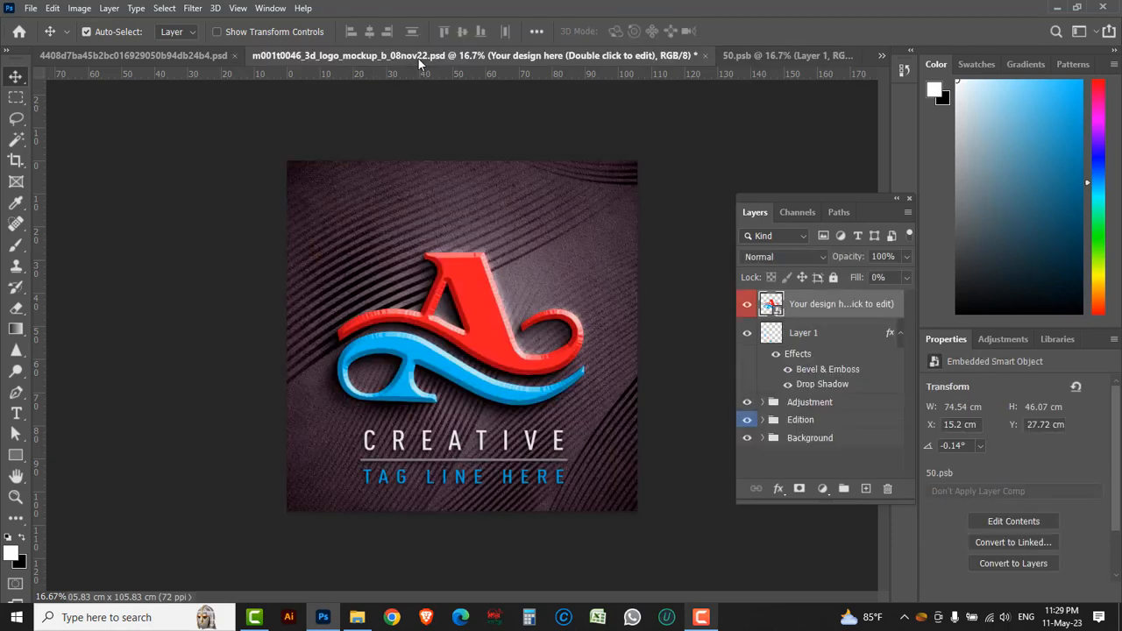
click(481, 350)
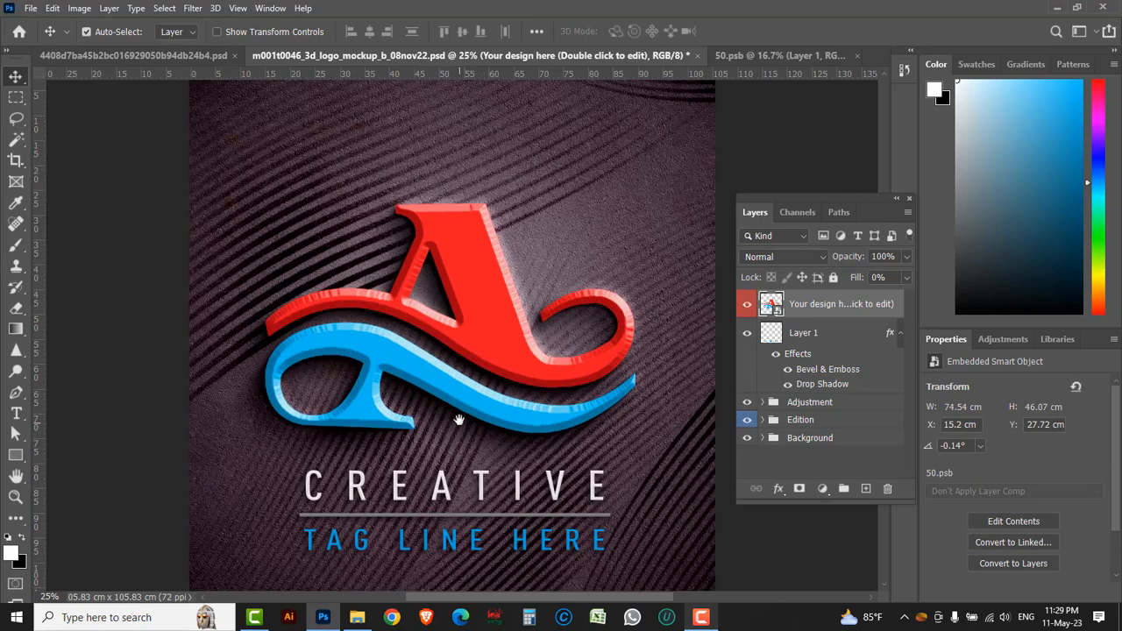
drag(460, 419, 445, 398)
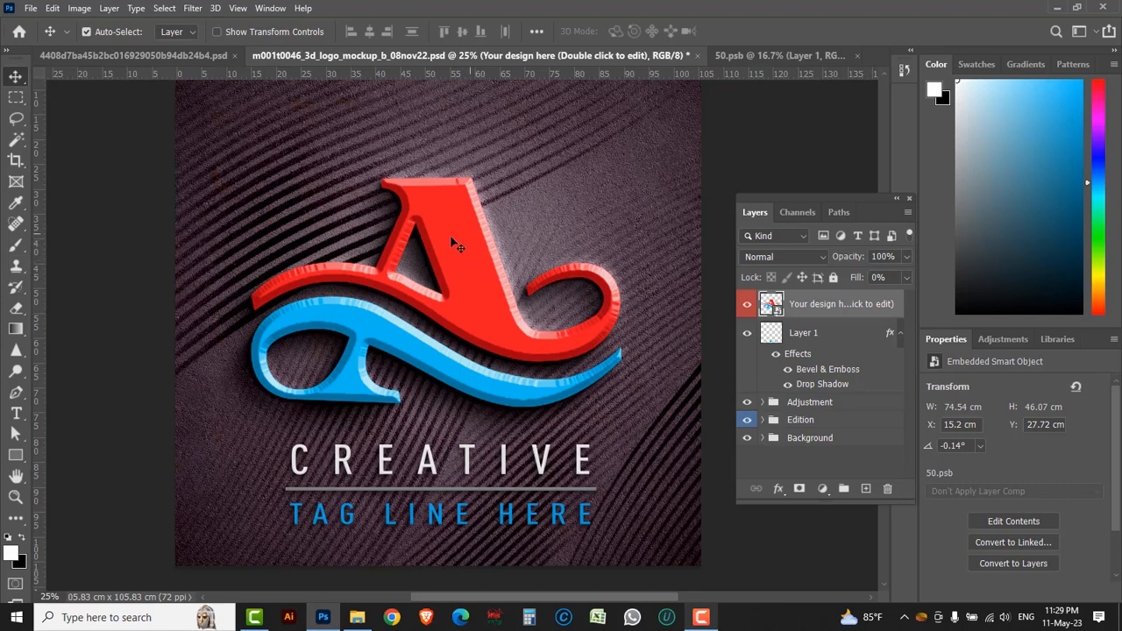
Expand the Edition group and toggle the visibility of the group and its Fx 03 layer to check their effect on the logo
click(746, 422)
click(747, 422)
click(763, 421)
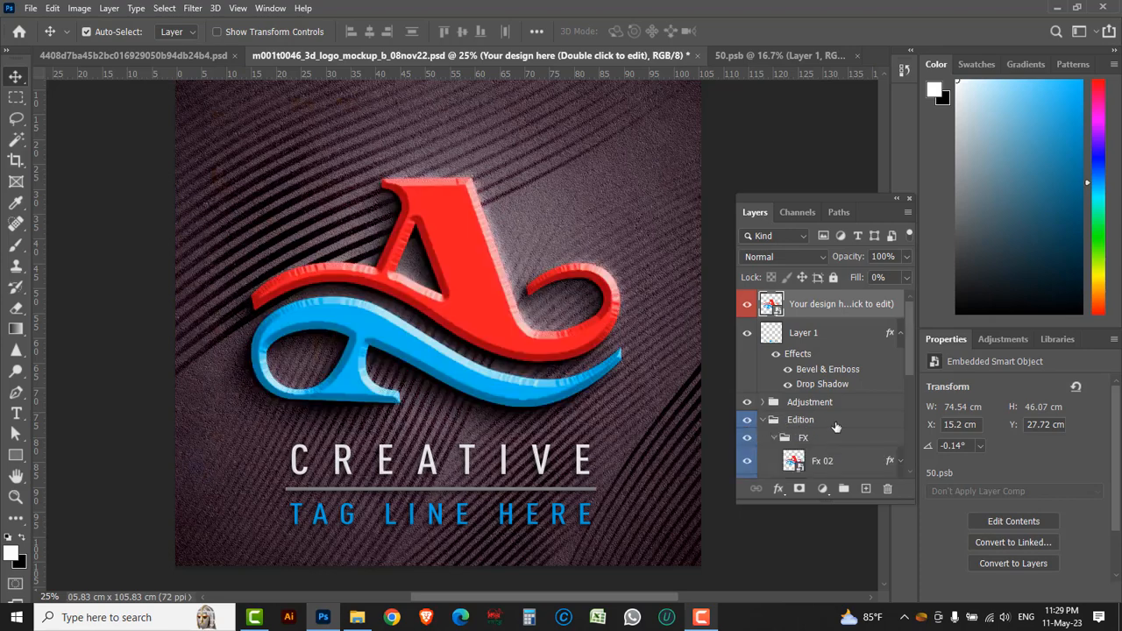
scroll(837, 428, down, 2)
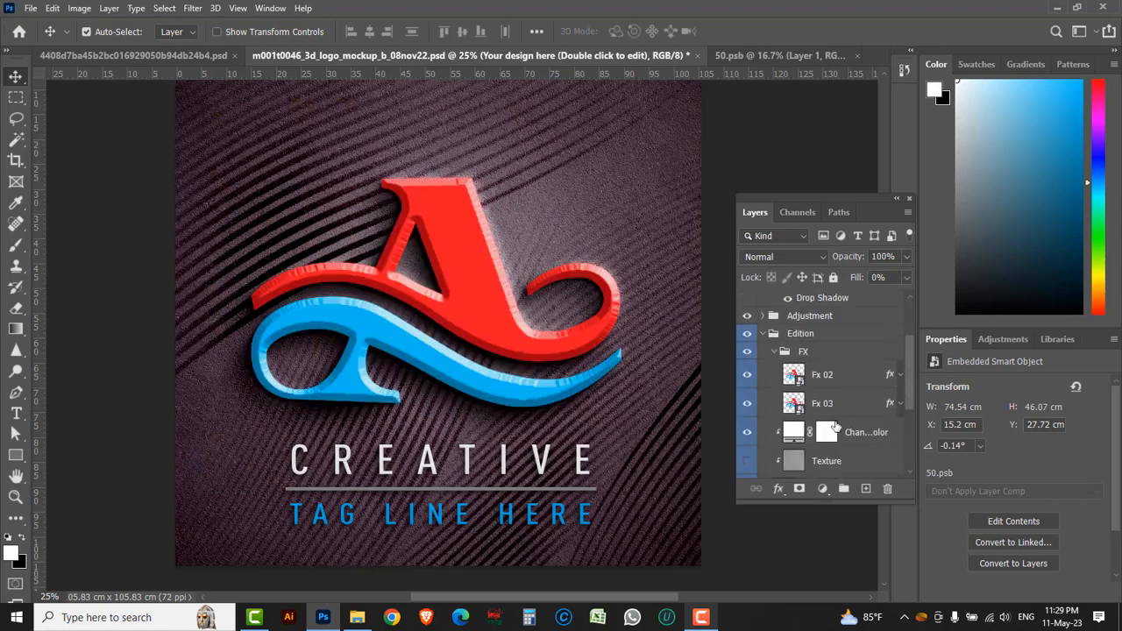
click(748, 404)
click(747, 405)
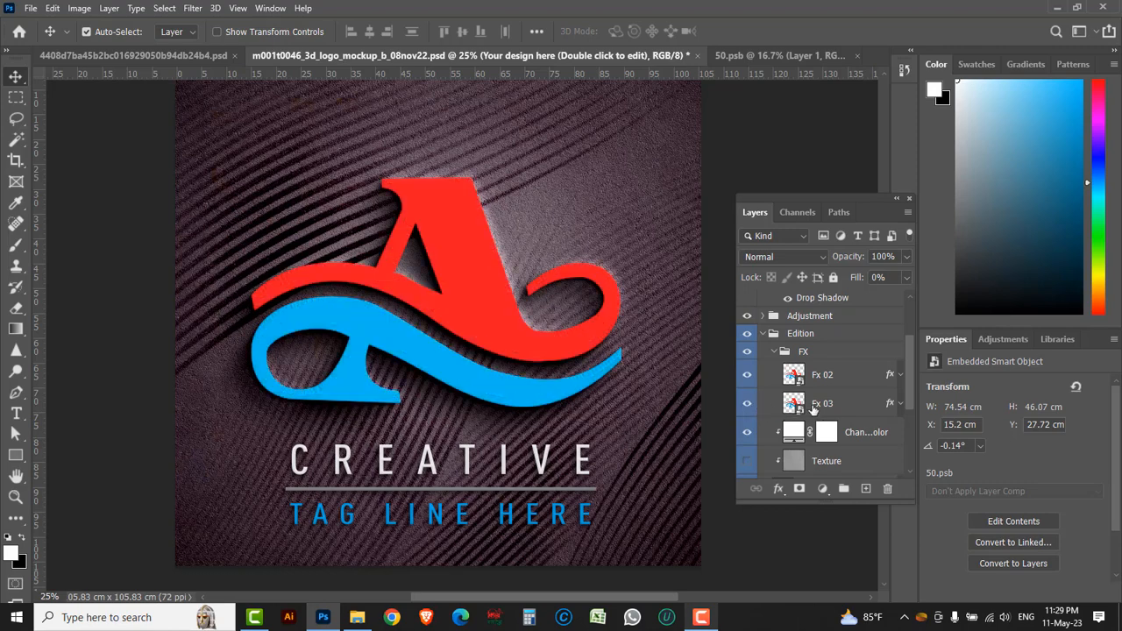
Open the Bevel & Emboss settings in the layer style of the Fx 03 layer
click(861, 406)
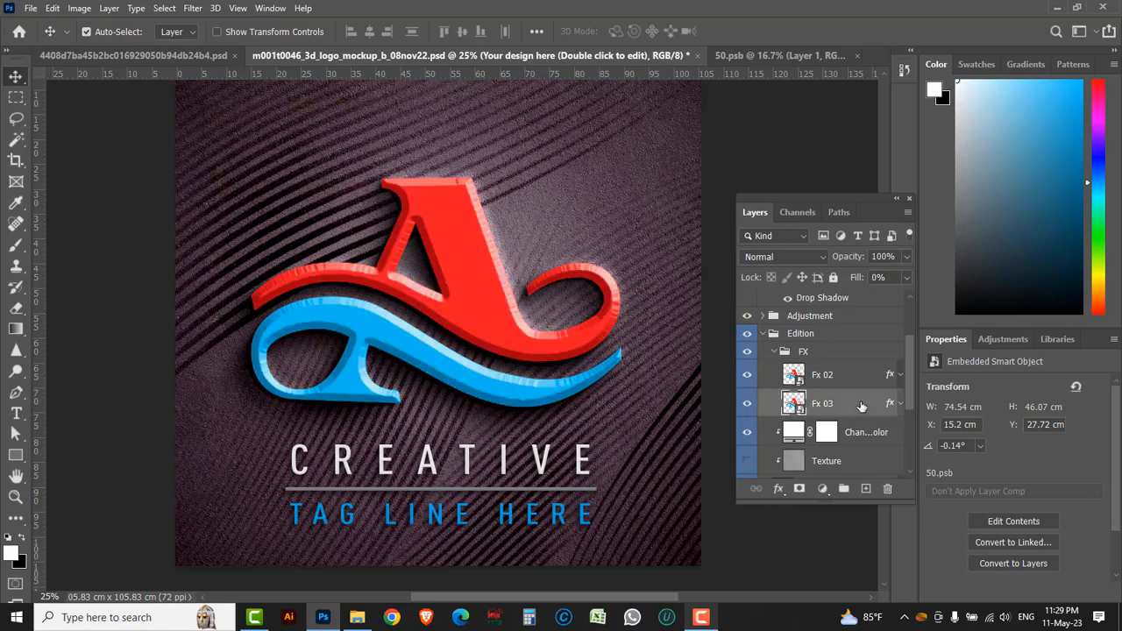
double_click(862, 404)
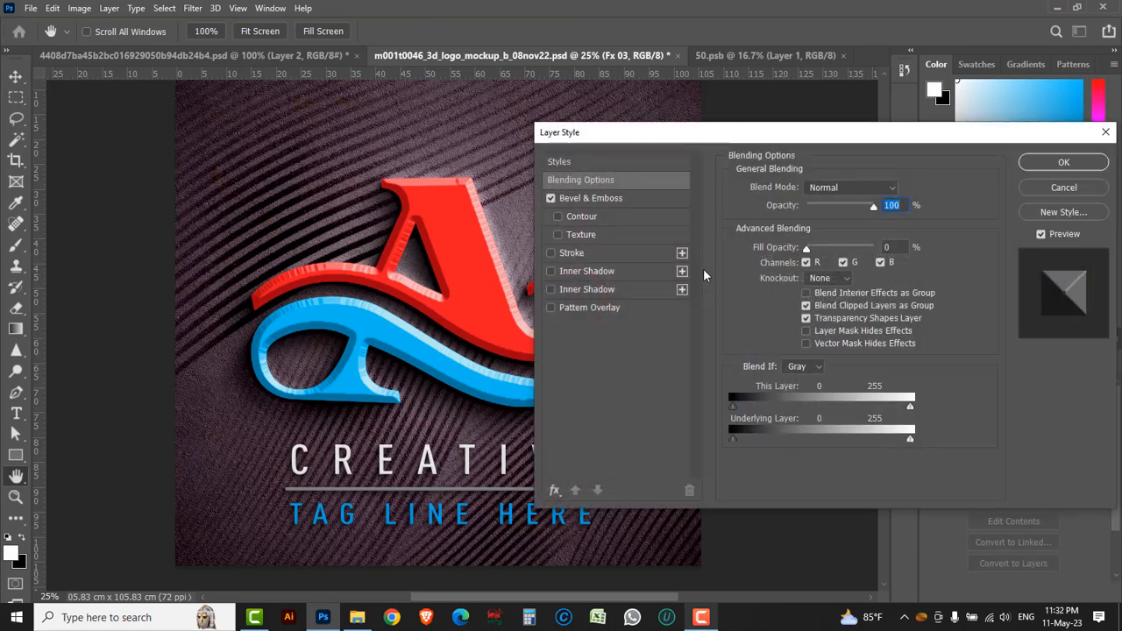
click(633, 201)
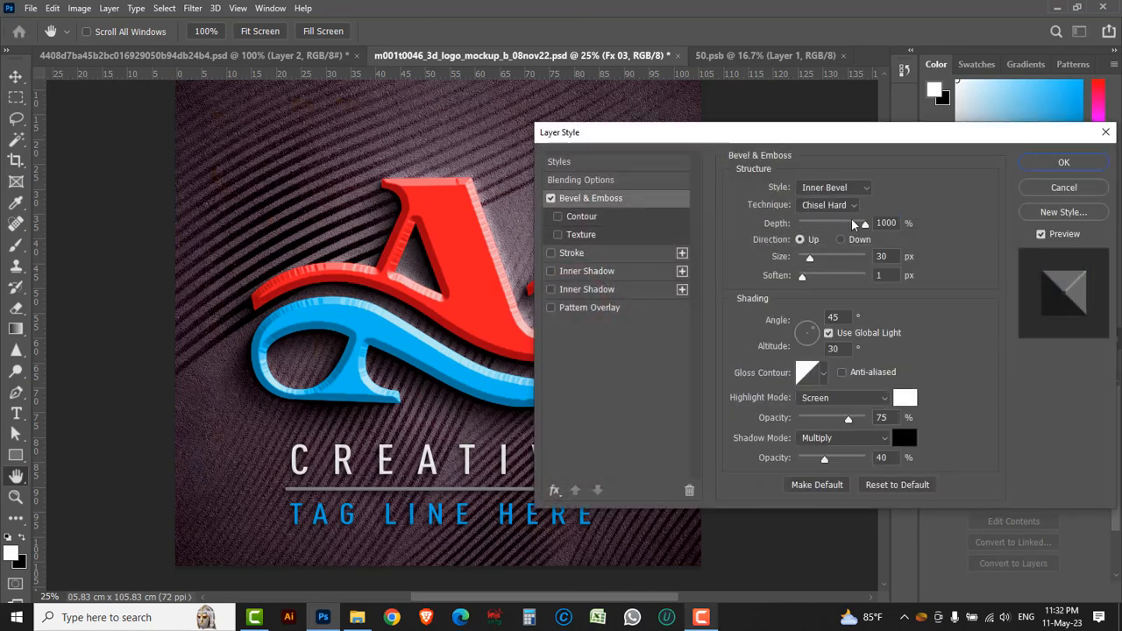
Try the Emboss, Pillow Emboss and Stroke Emboss bevel styles on Fx 03 and return to Inner Bevel
click(865, 191)
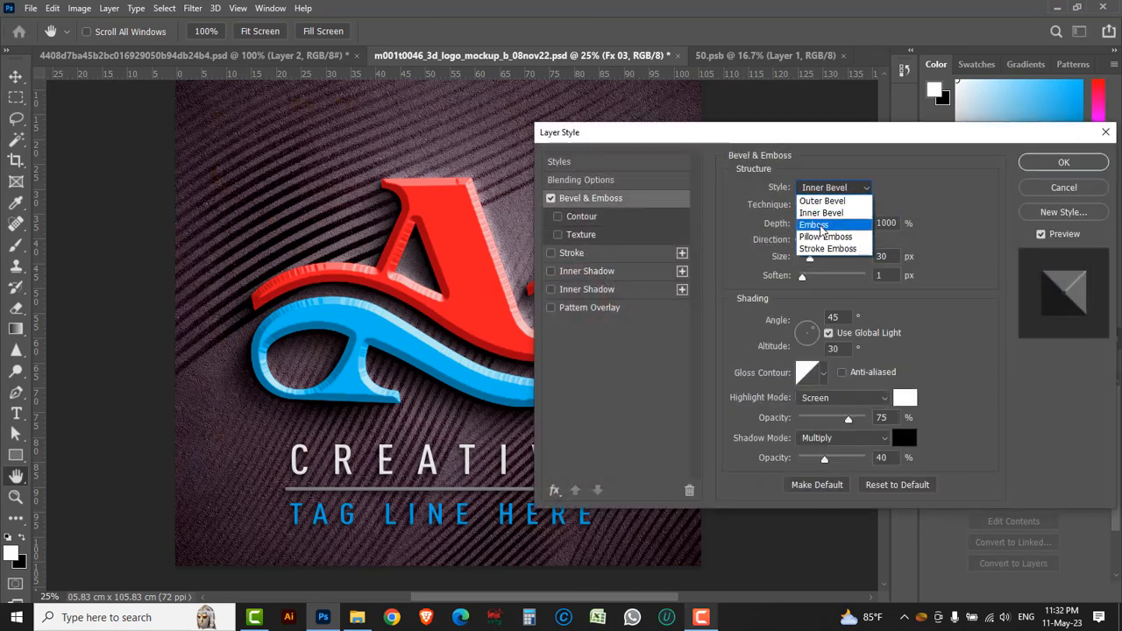
click(821, 230)
click(866, 189)
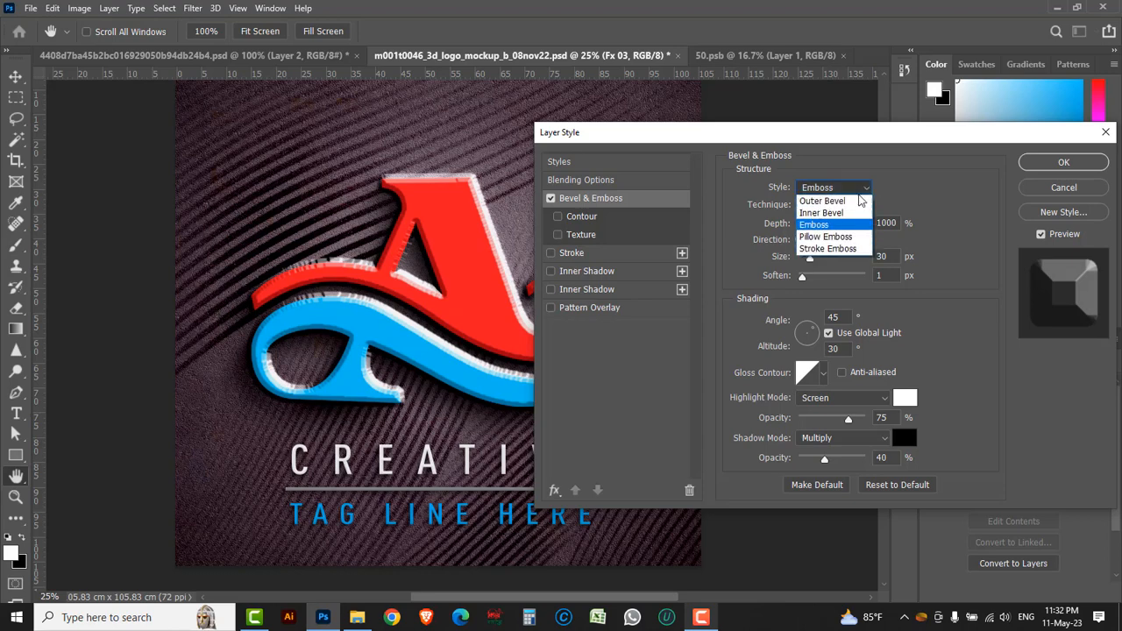
click(828, 238)
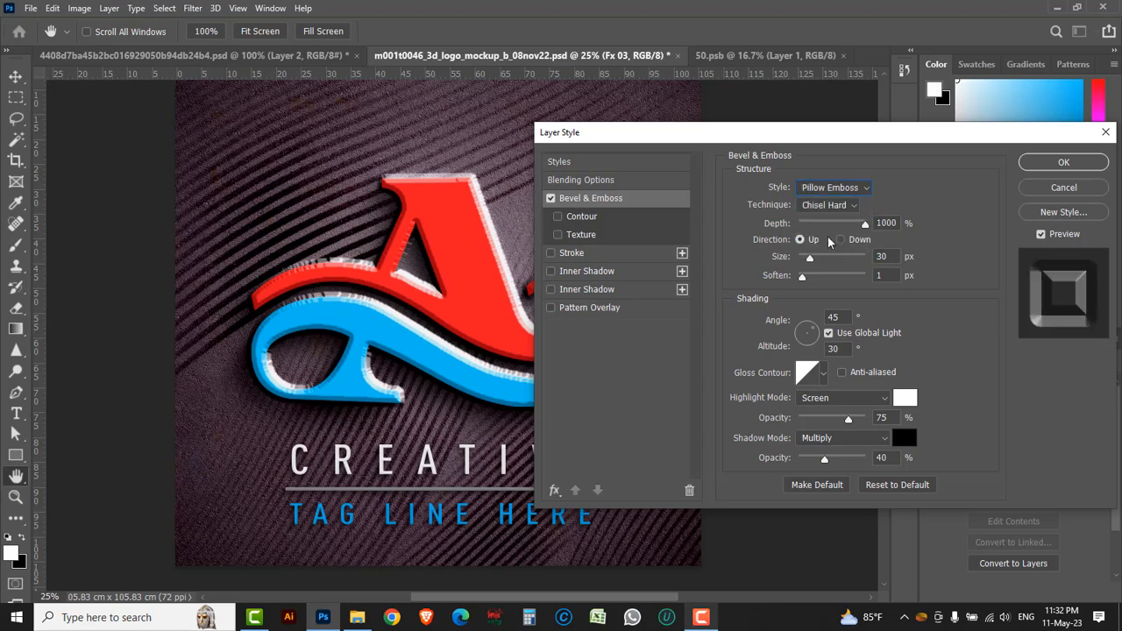
click(866, 191)
click(827, 245)
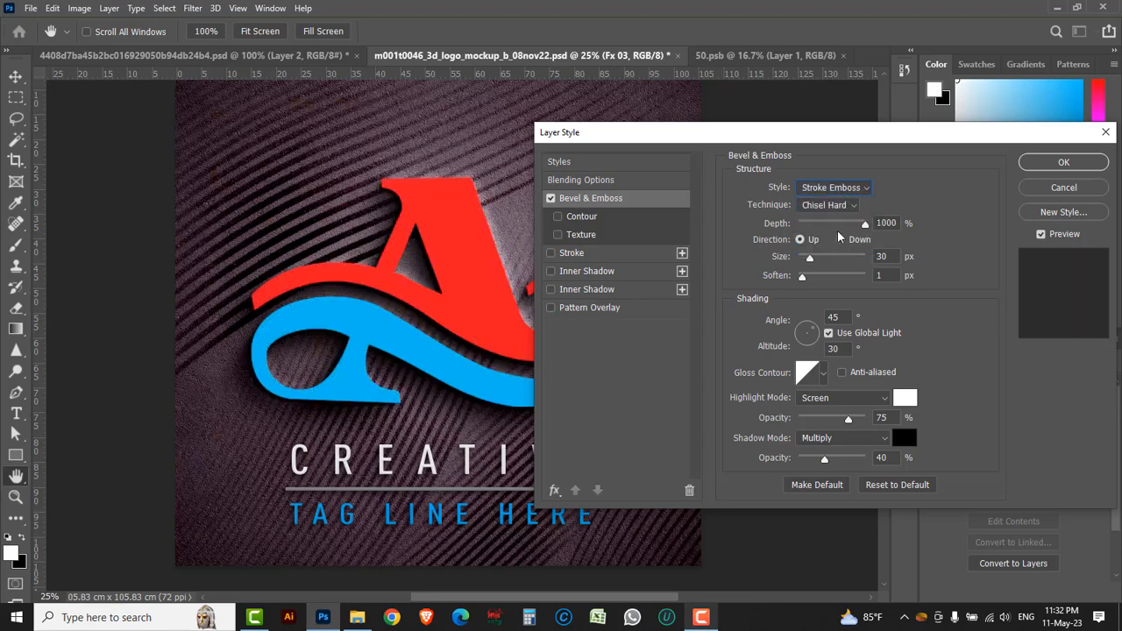
click(862, 192)
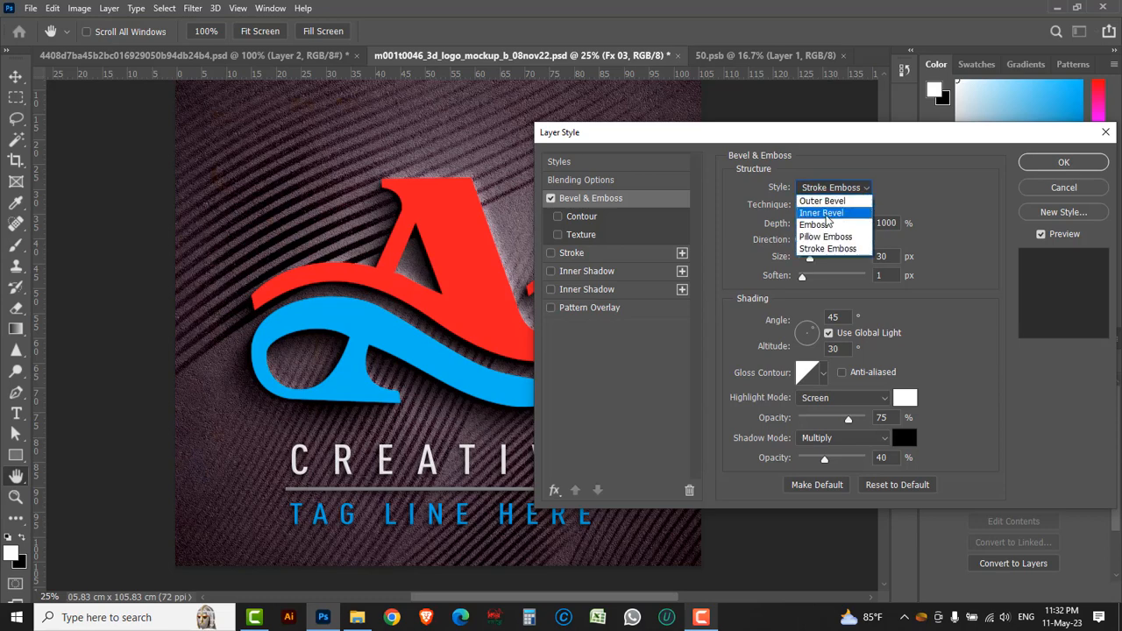
click(827, 216)
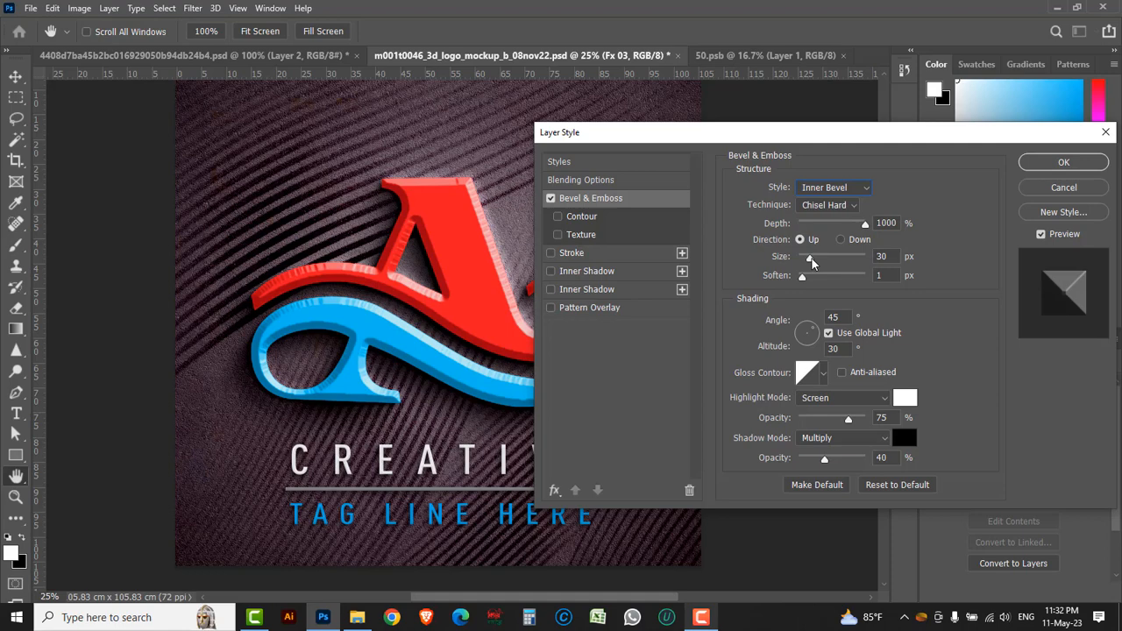
Set the bevel technique to Smooth with a depth of 719% and a soften of 3 px, and compare the logo with and without preview
click(854, 207)
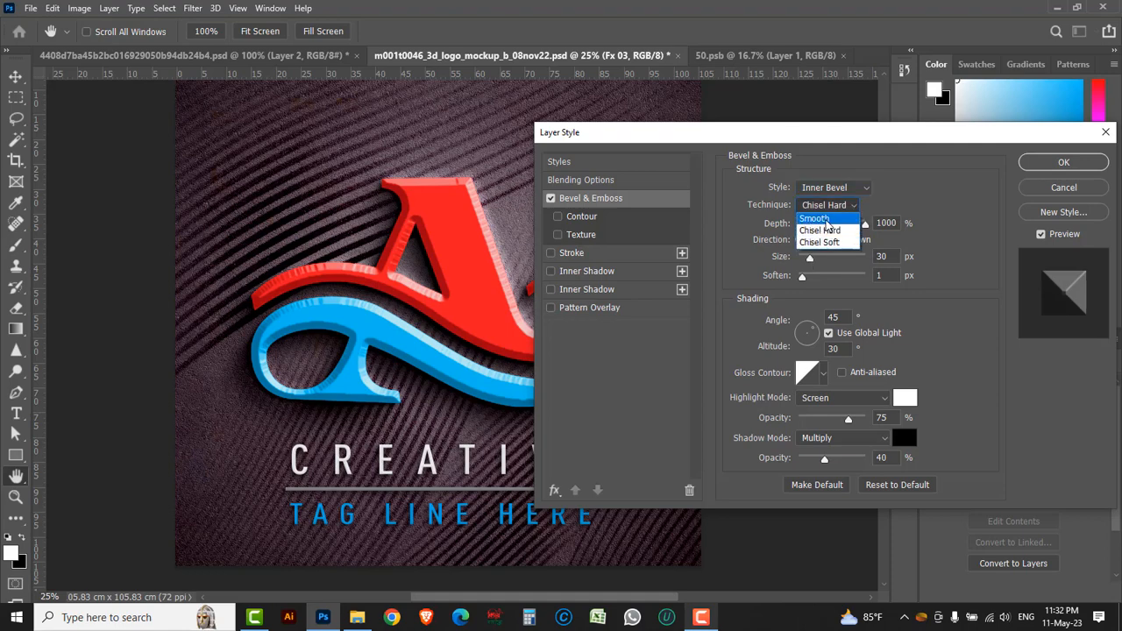
click(819, 214)
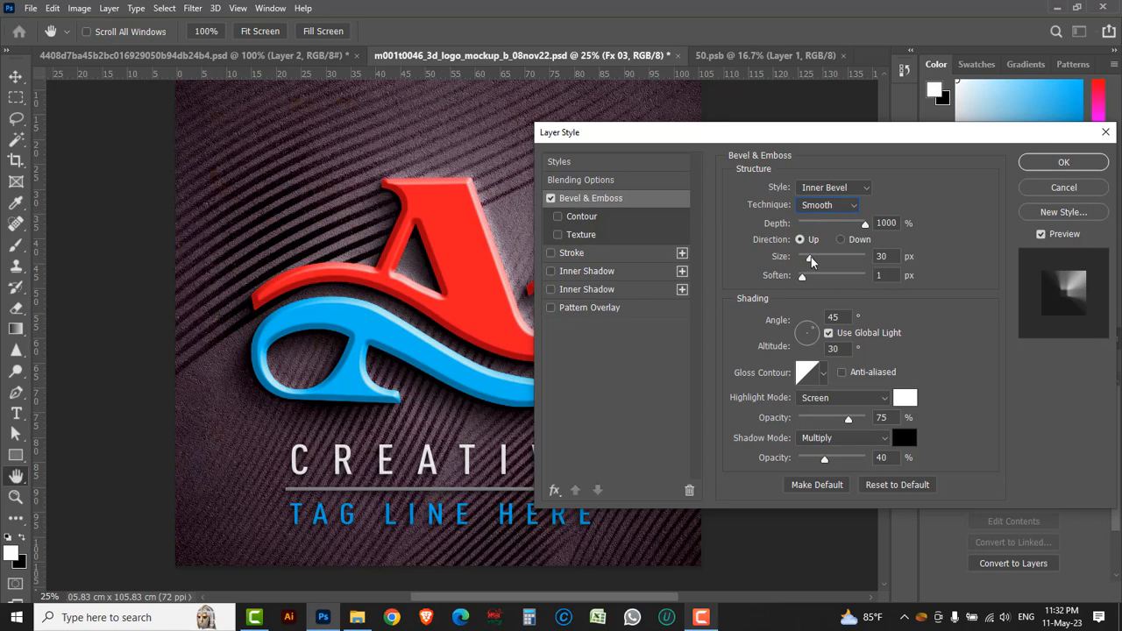
drag(803, 277, 811, 277)
click(848, 225)
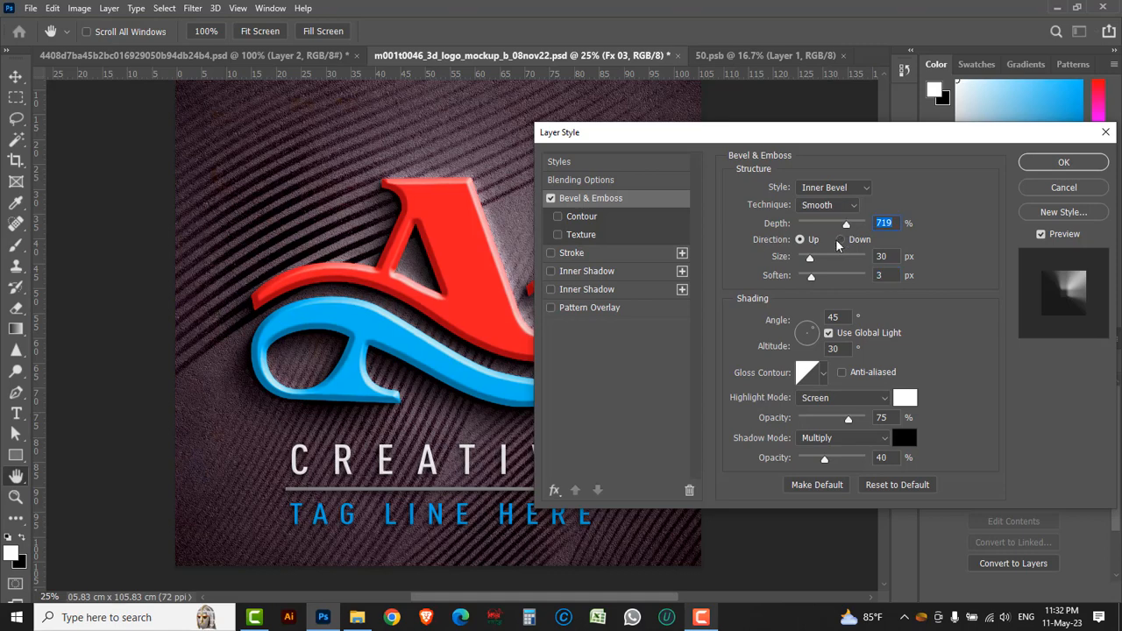
click(1041, 235)
click(1042, 236)
Compare the Down and Up bevel directions, keep Up, and apply the style with depth 282%, size 38 px and soften 2 px
click(842, 241)
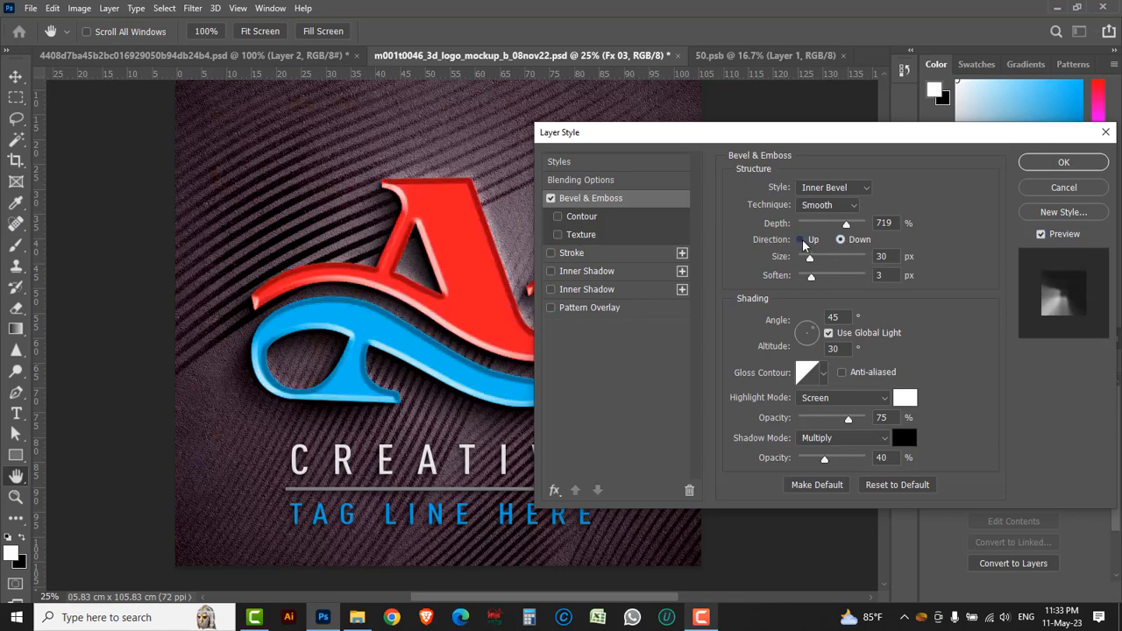
click(801, 240)
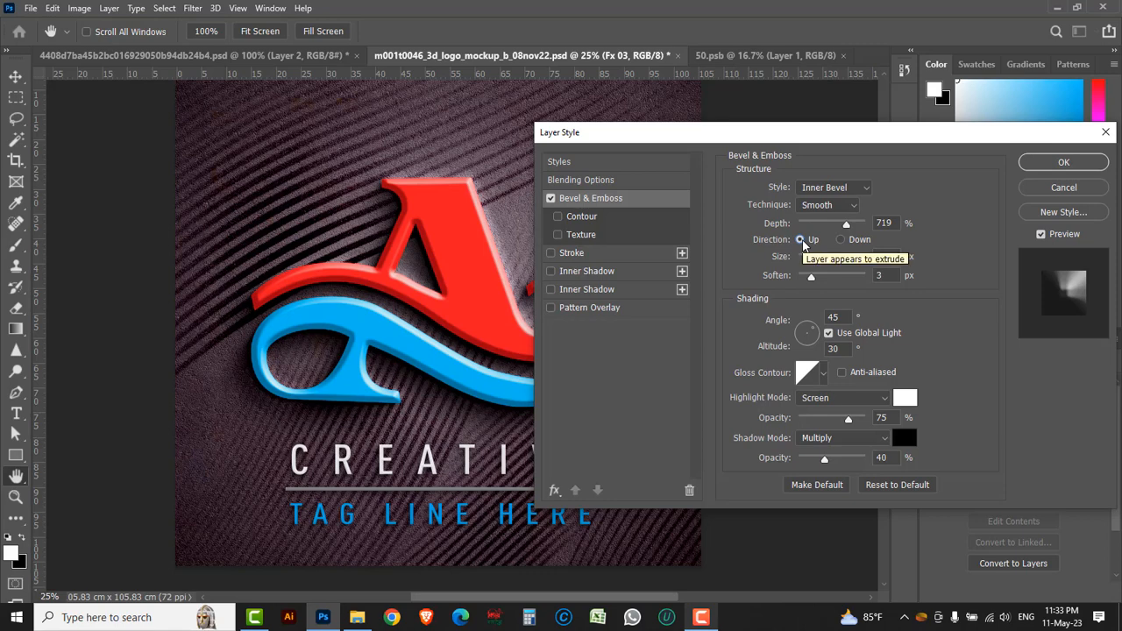
drag(846, 224, 818, 227)
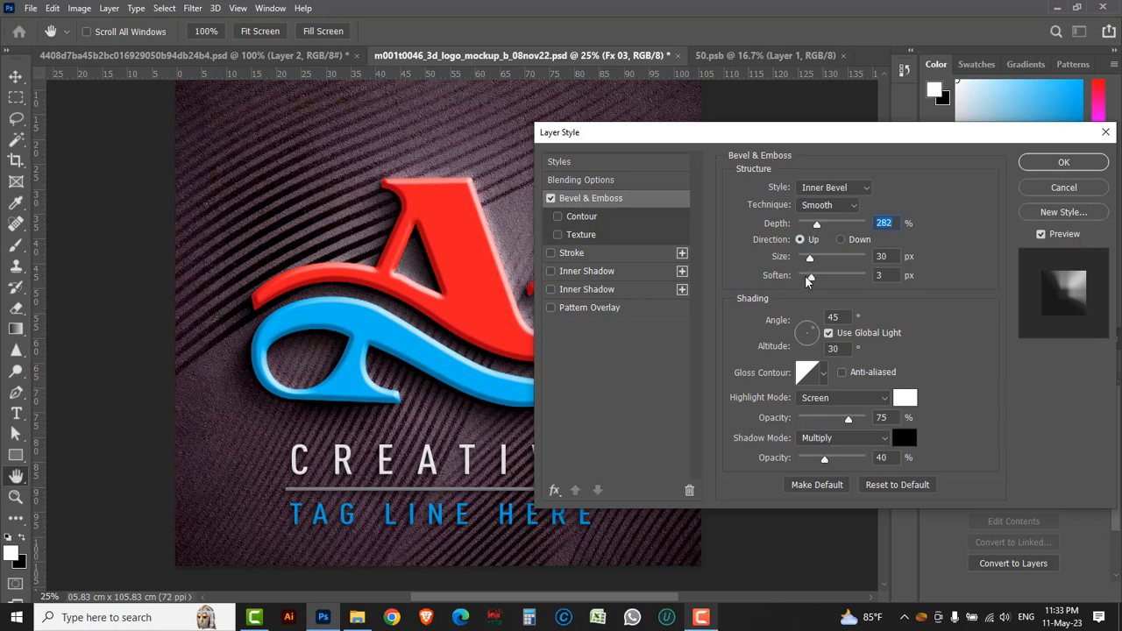
drag(807, 259, 807, 281)
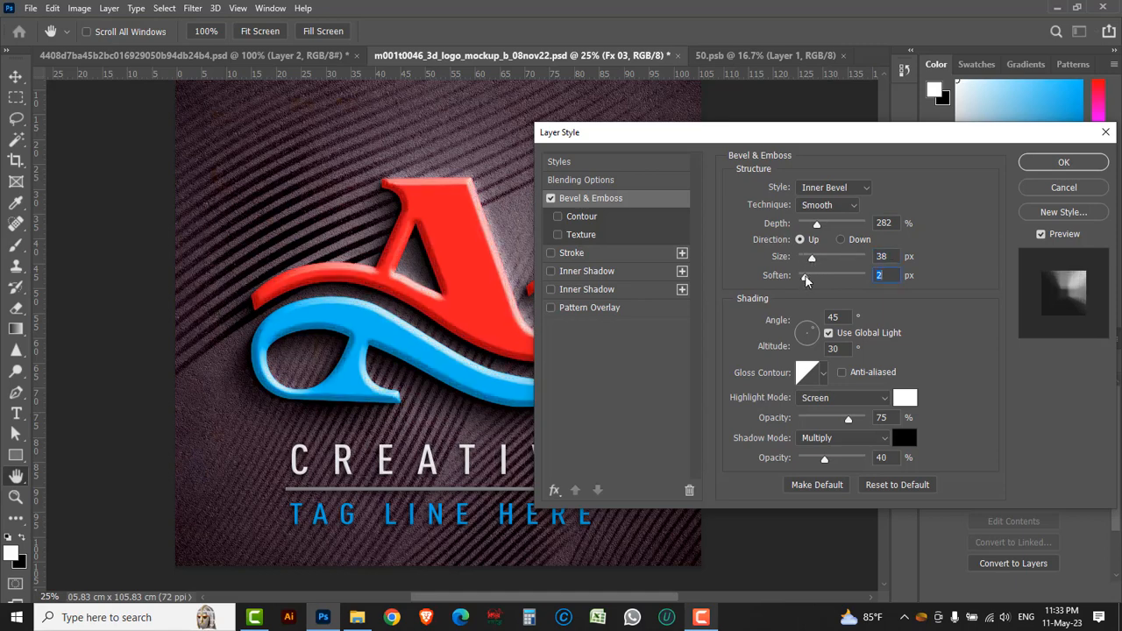
click(1042, 237)
click(1043, 235)
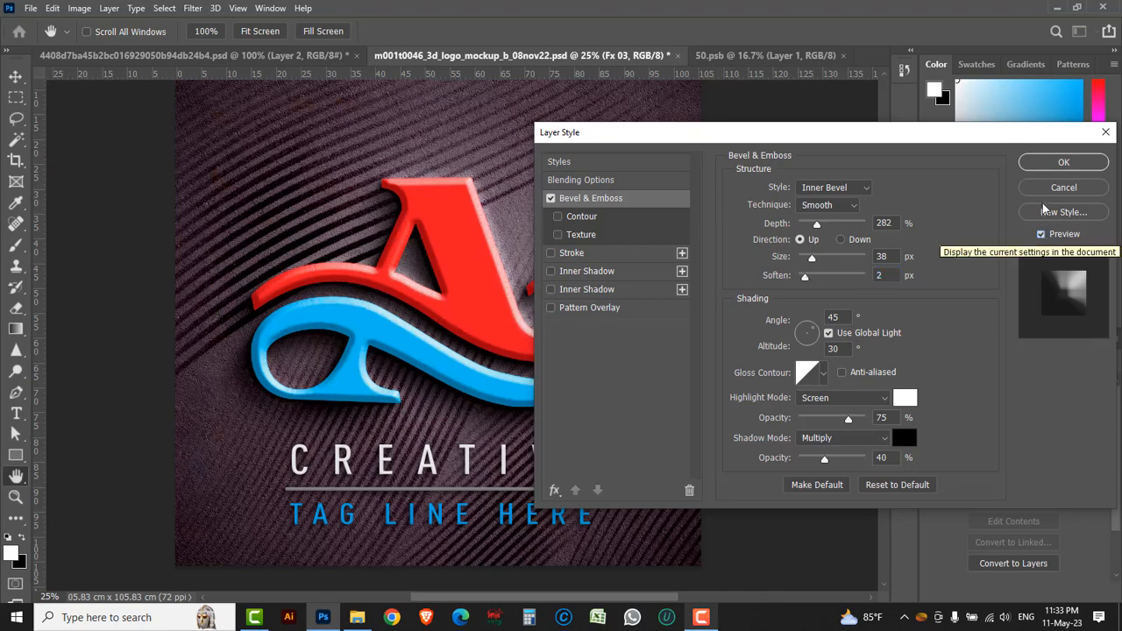
click(1063, 162)
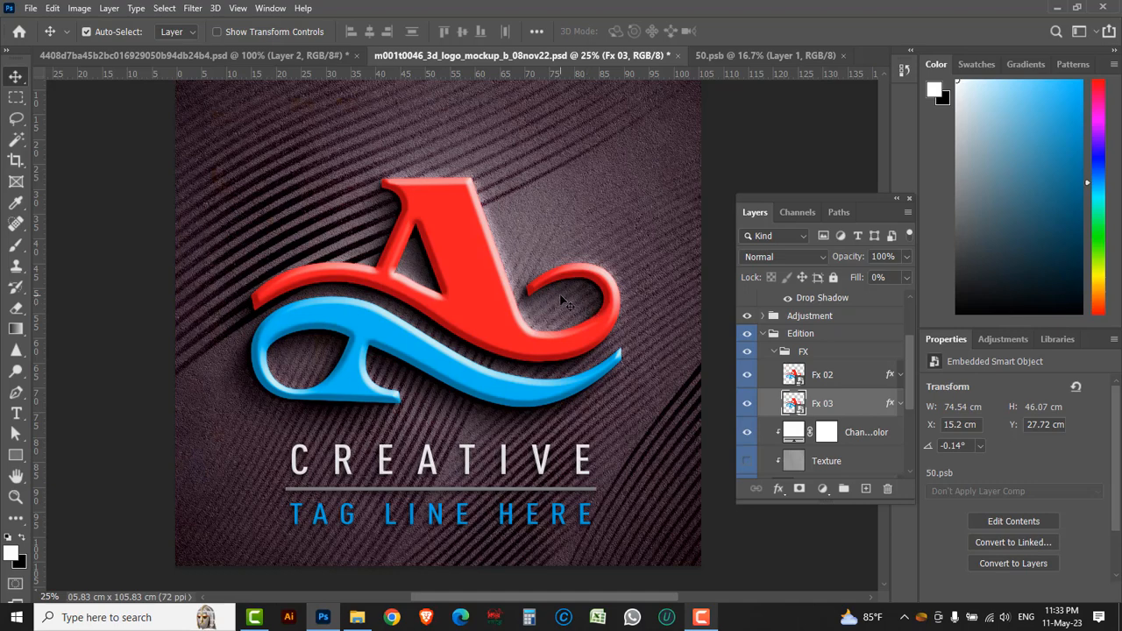
Bring up the file commands for the mockup document
click(31, 9)
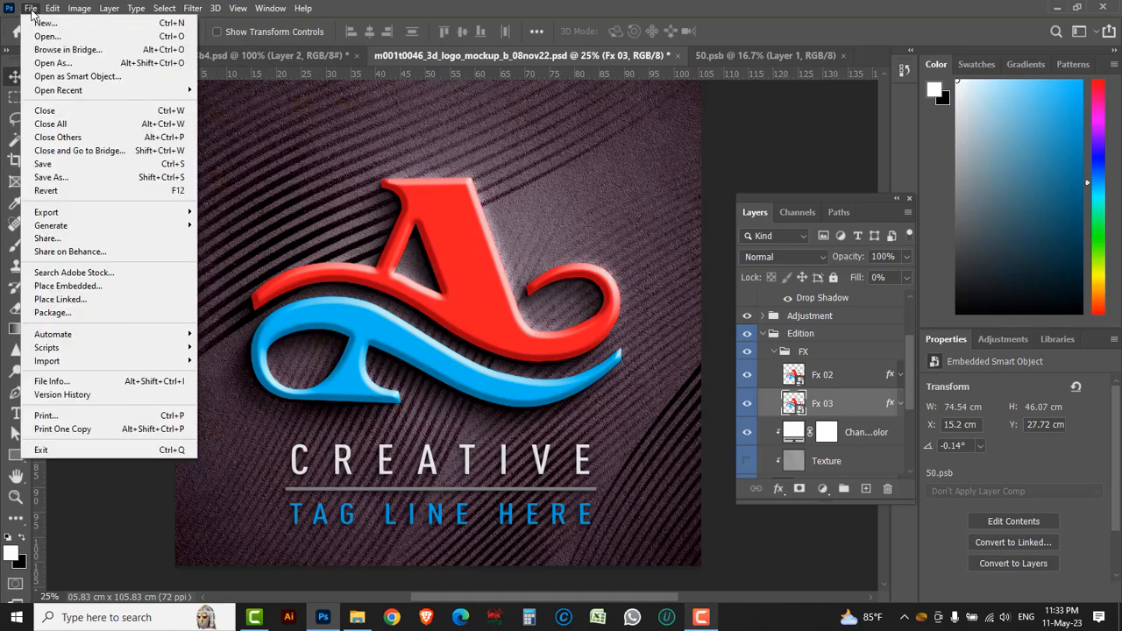